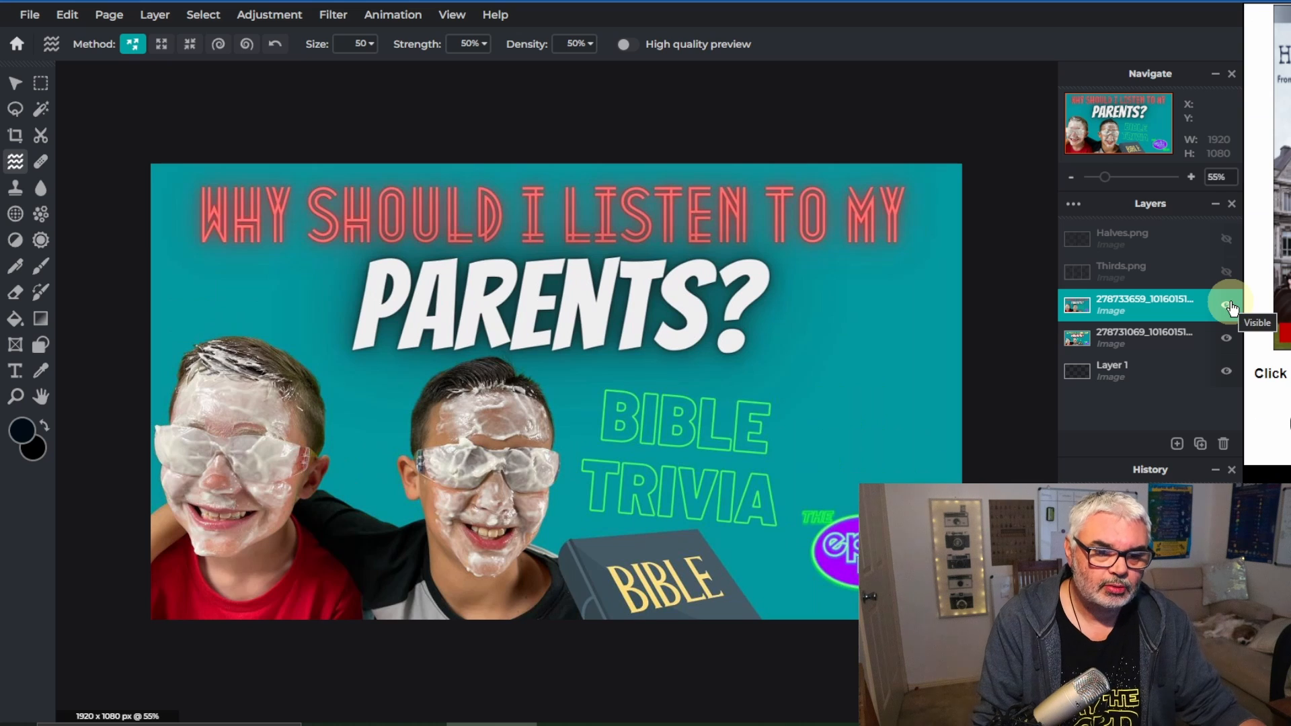
Compare the two thumbnail versions and preview the Halves and Thirds guide overlays by toggling their layer visibility.
{"action": "left_click", "coordinate": [1228, 306]}
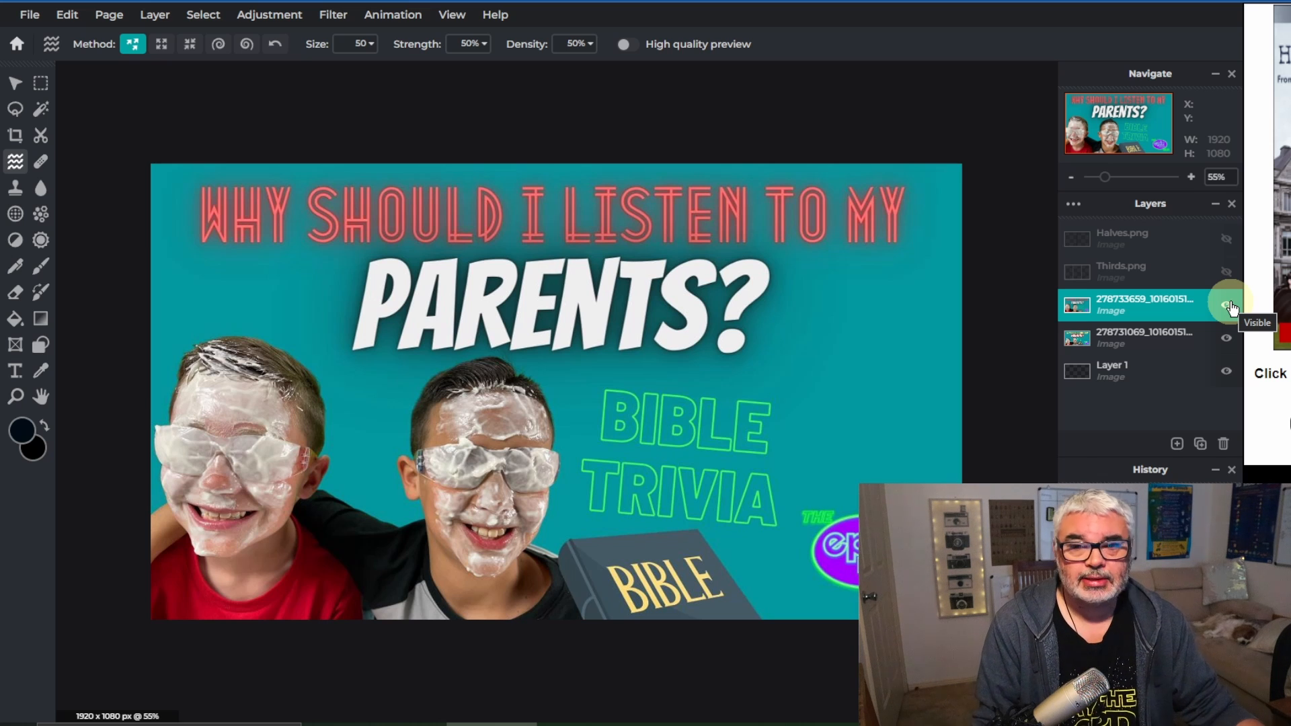
{"action": "left_click", "coordinate": [1230, 308]}
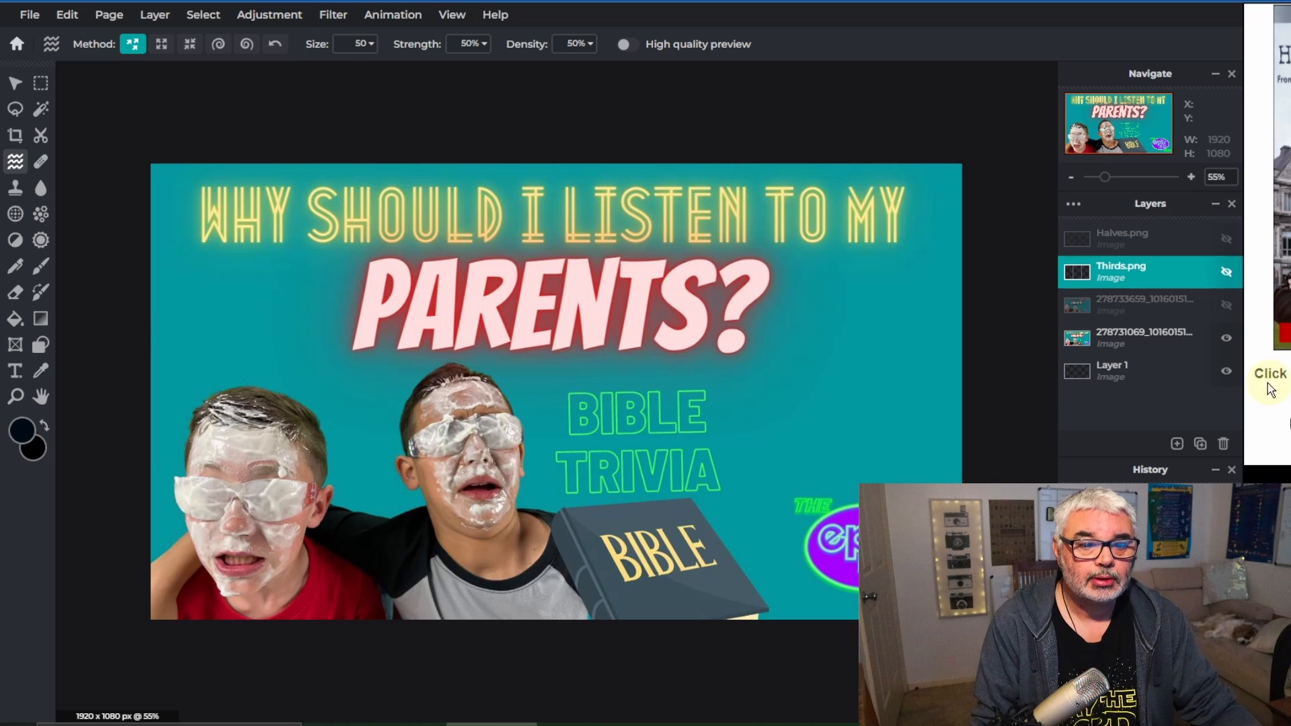
{"action": "left_click", "coordinate": [1228, 306]}
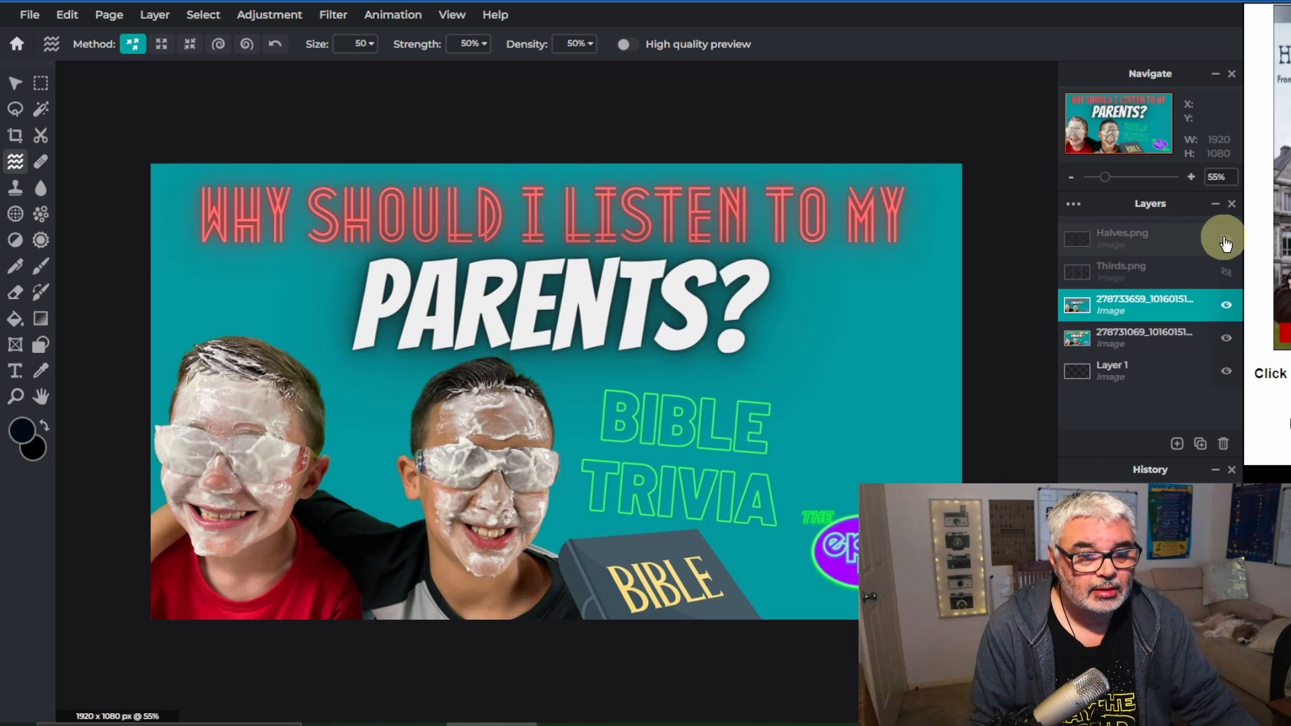
{"action": "left_click", "coordinate": [1226, 241]}
{"action": "left_click", "coordinate": [1226, 241]}
{"action": "left_click", "coordinate": [1226, 271]}
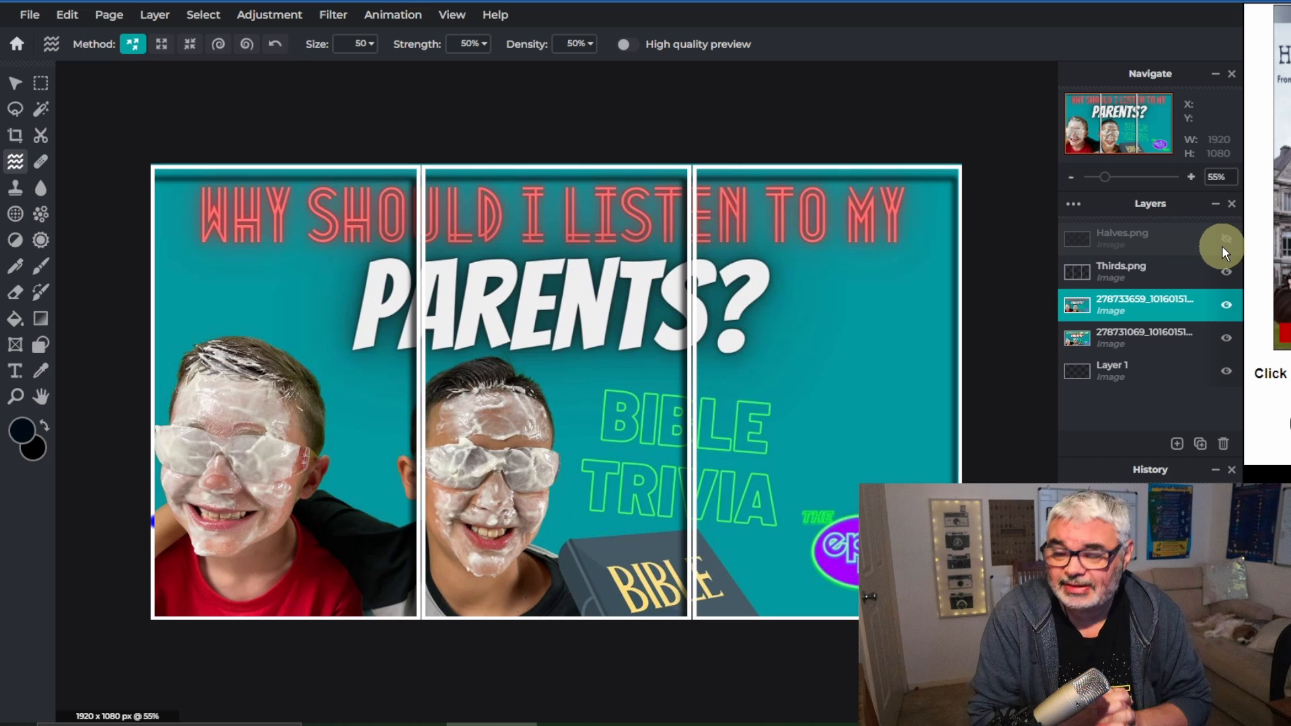
{"action": "left_click", "coordinate": [1226, 271]}
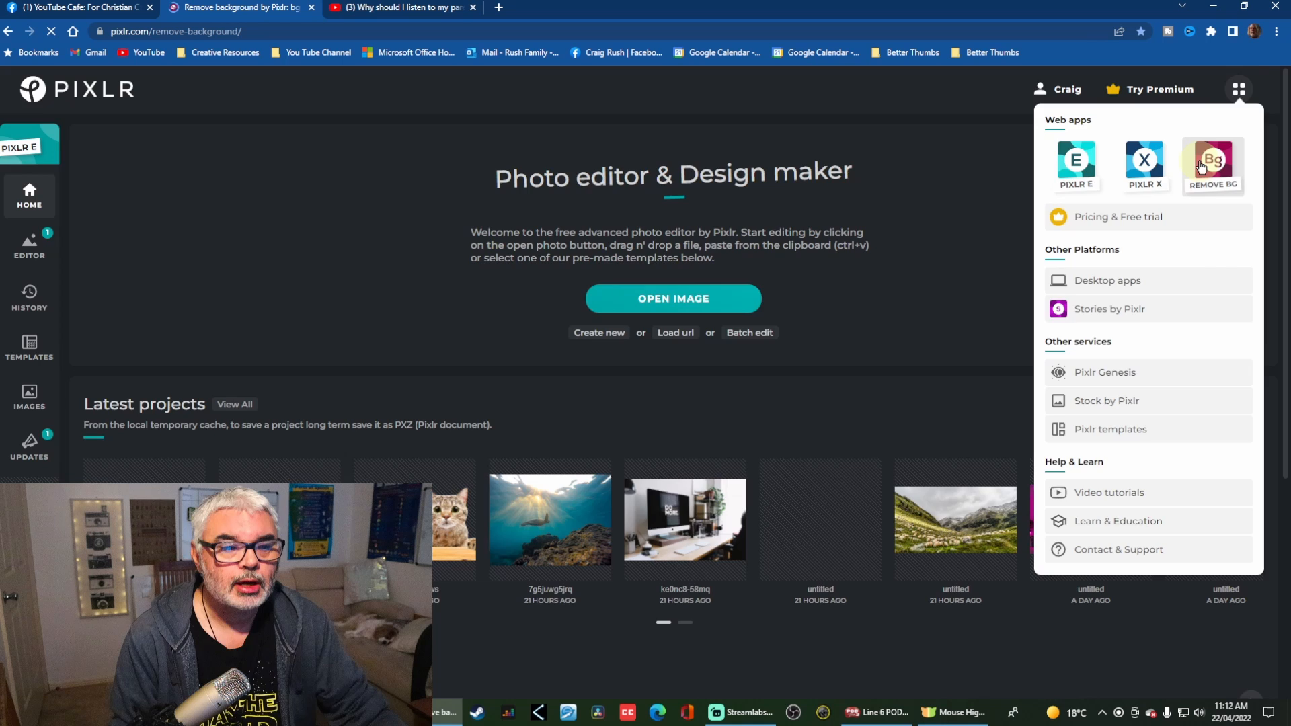
Open Pixlr's Remove BG tool and load the smiling-boys thumbnail from the "Should I listen to my Parents" folder.
{"action": "left_click", "coordinate": [1200, 161]}
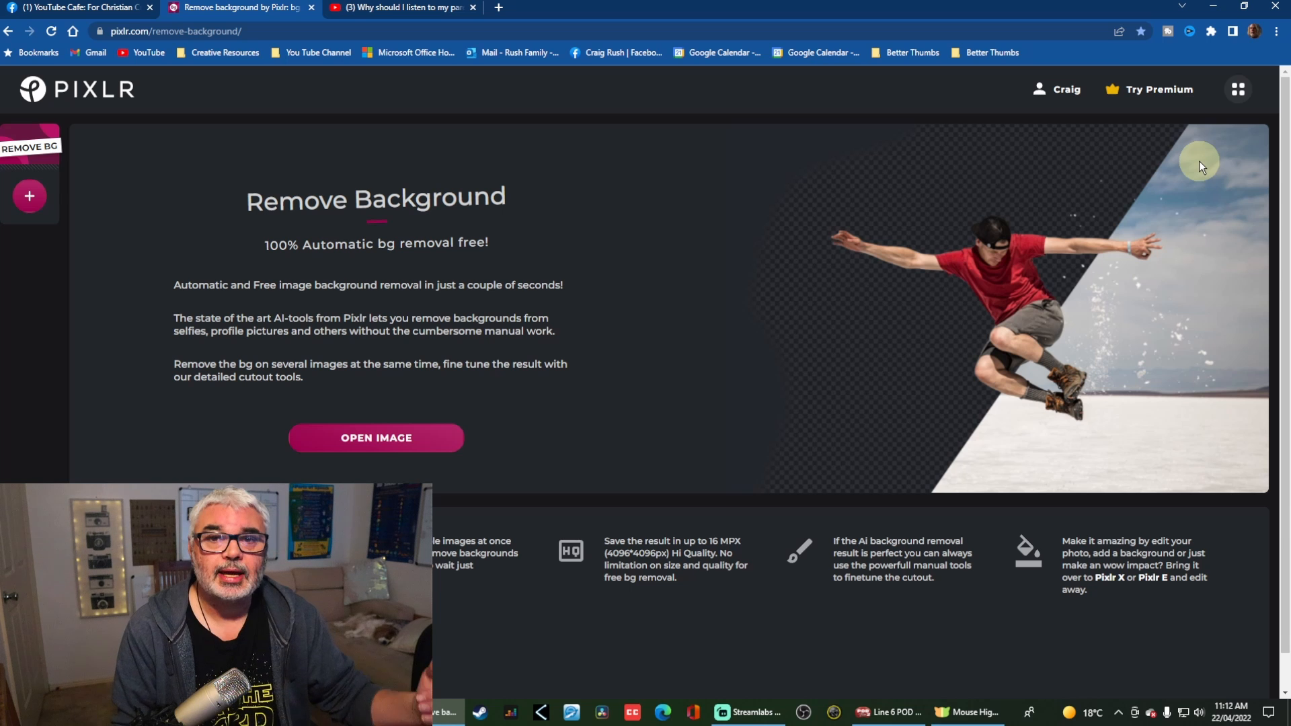
{"action": "left_click", "coordinate": [1237, 88]}
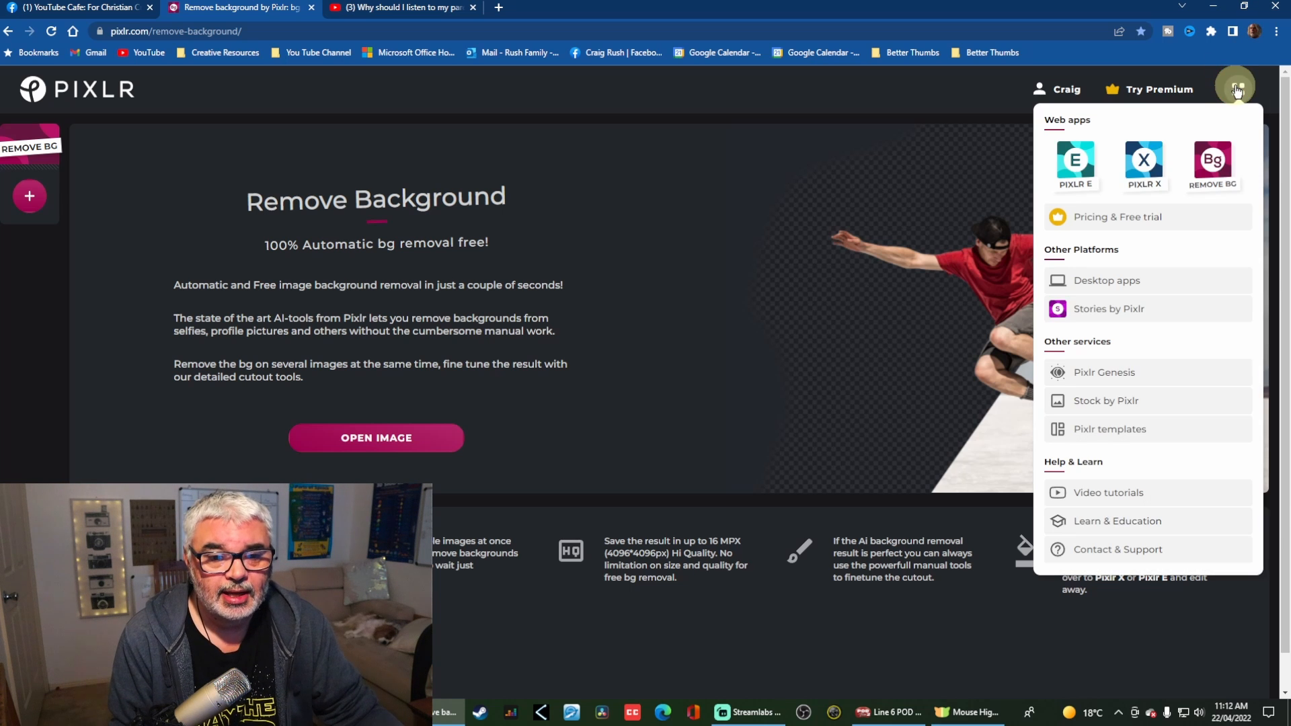
{"action": "left_click", "coordinate": [1144, 161]}
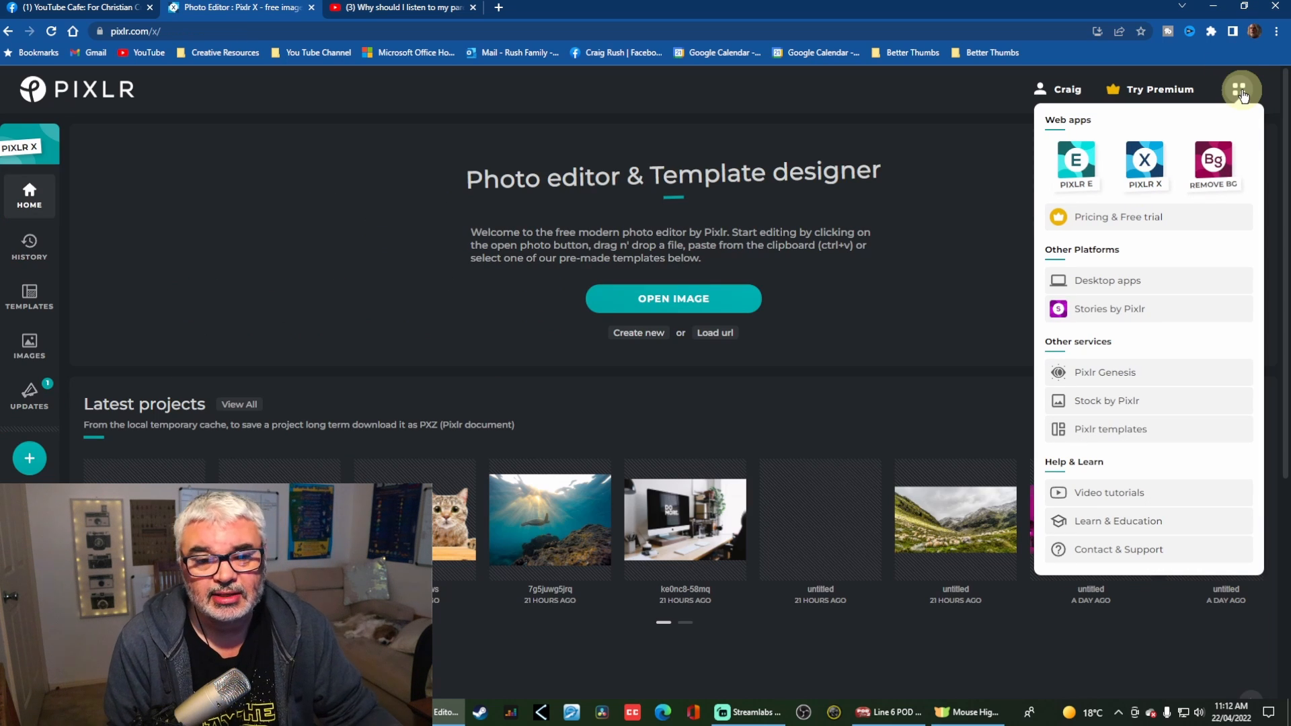
{"action": "left_click", "coordinate": [1216, 159]}
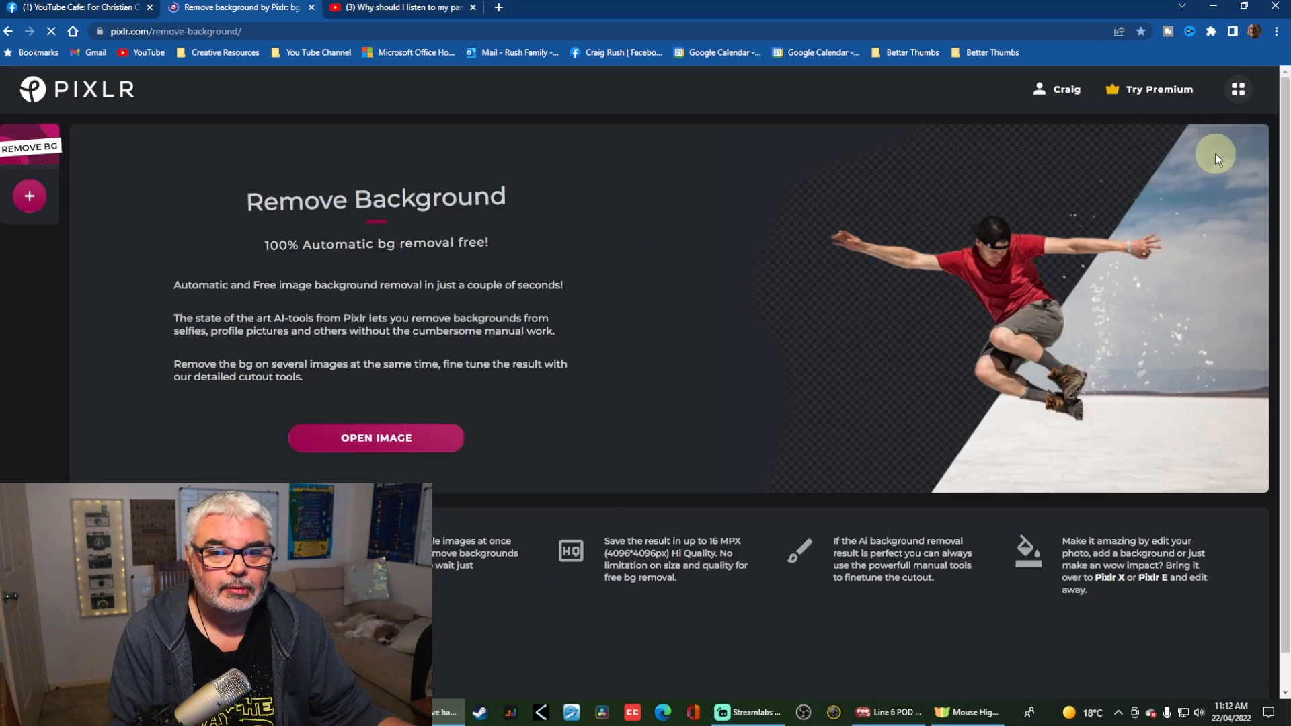
{"action": "left_click", "coordinate": [397, 438]}
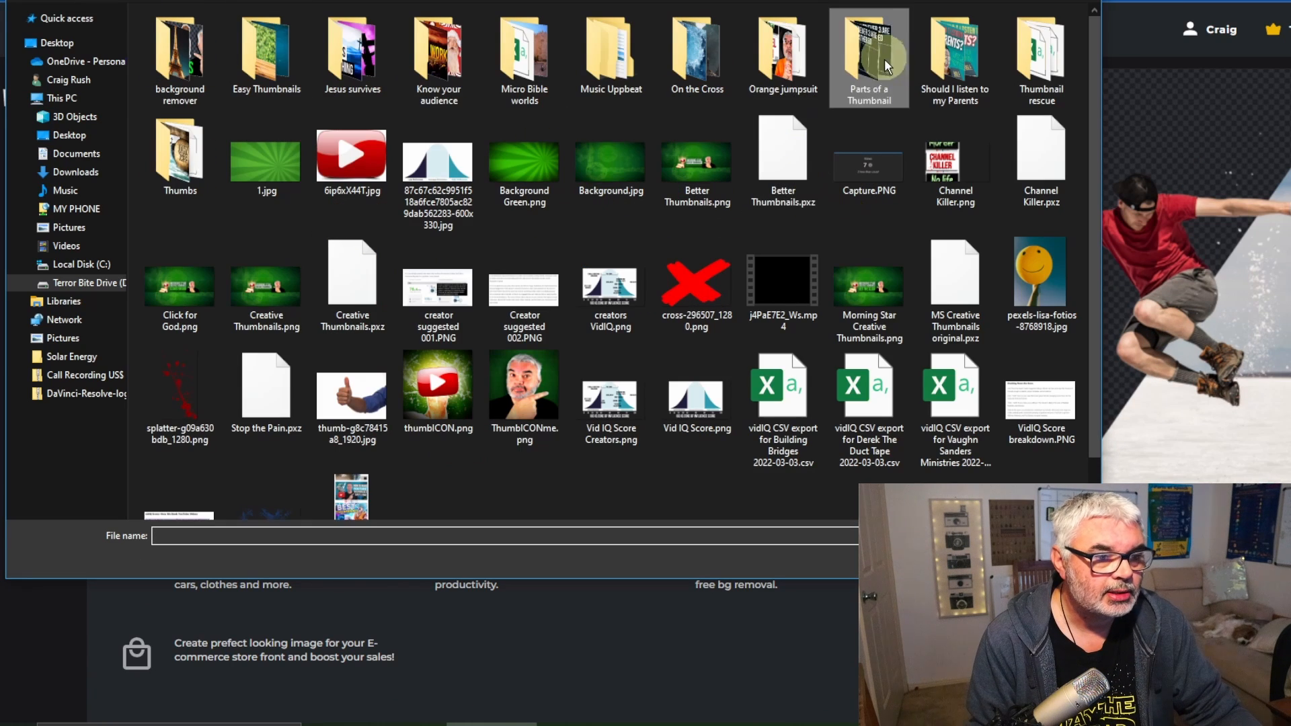
{"action": "double_click", "coordinate": [949, 58]}
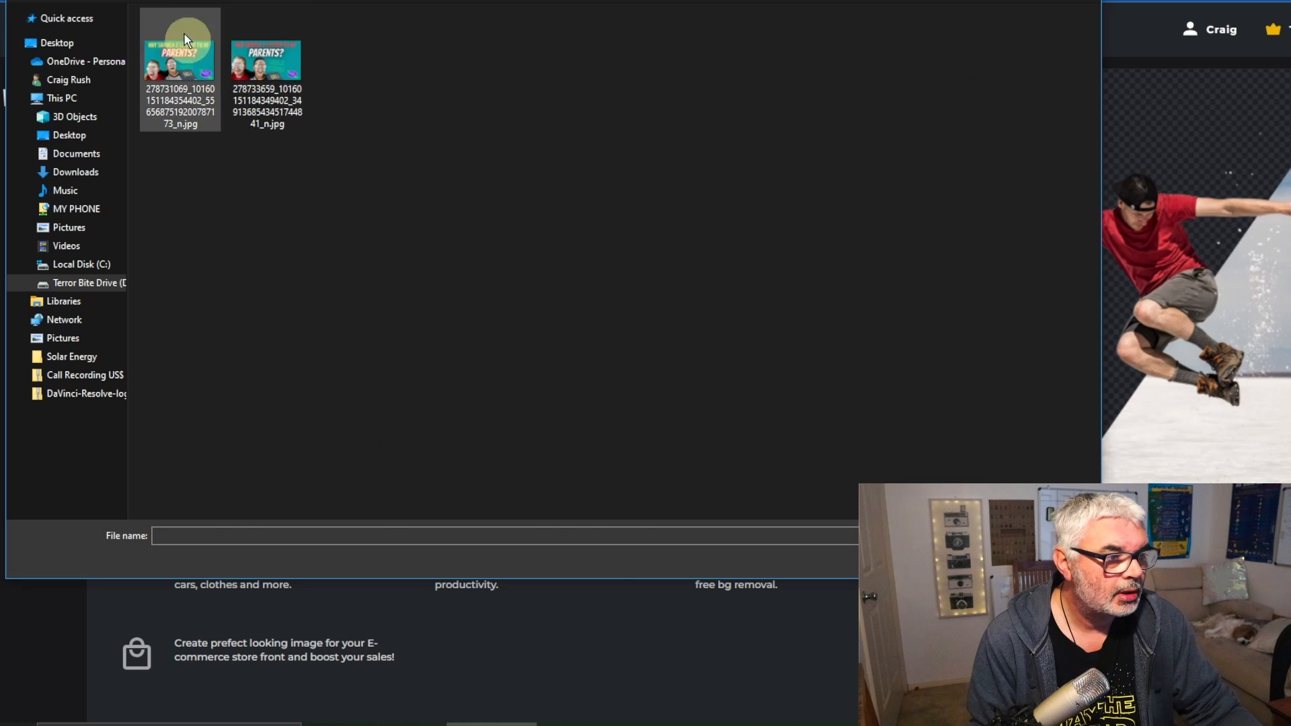
{"action": "double_click", "coordinate": [179, 60]}
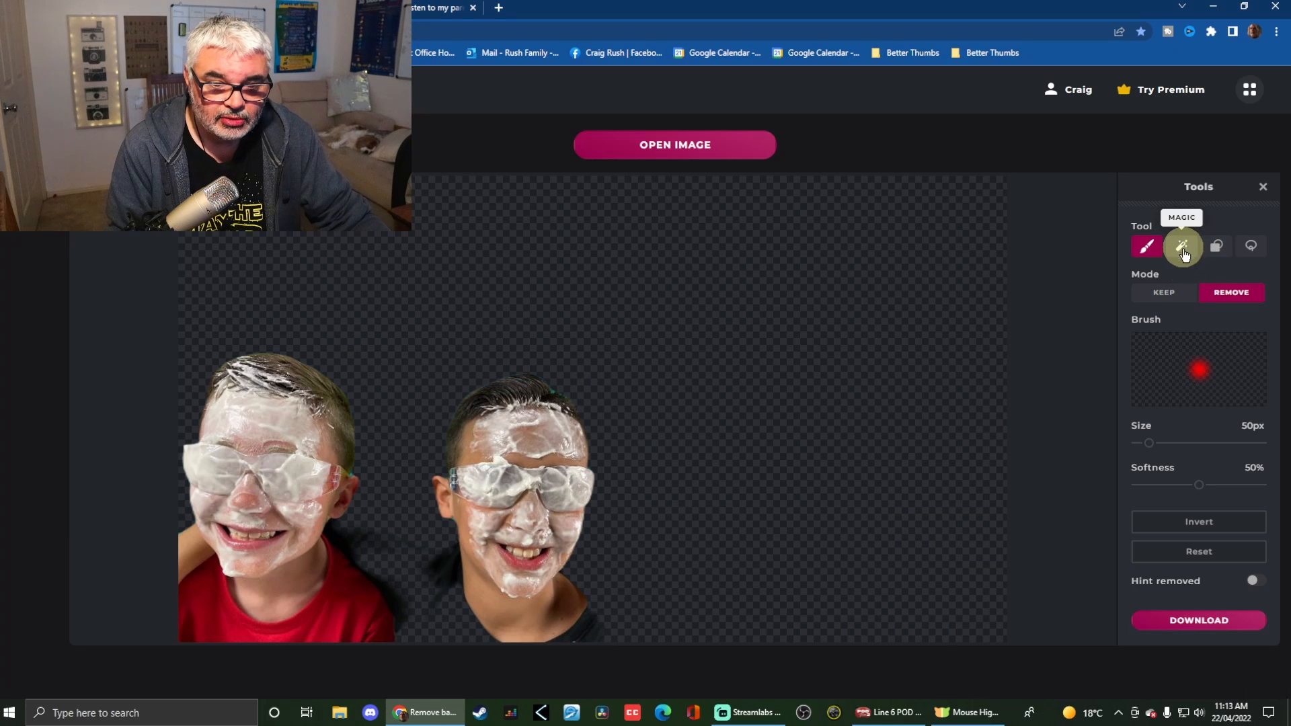
Restore the missing shoulders and shirt areas between the two boys with an enlarged Keep brush.
{"action": "left_click", "coordinate": [1164, 292]}
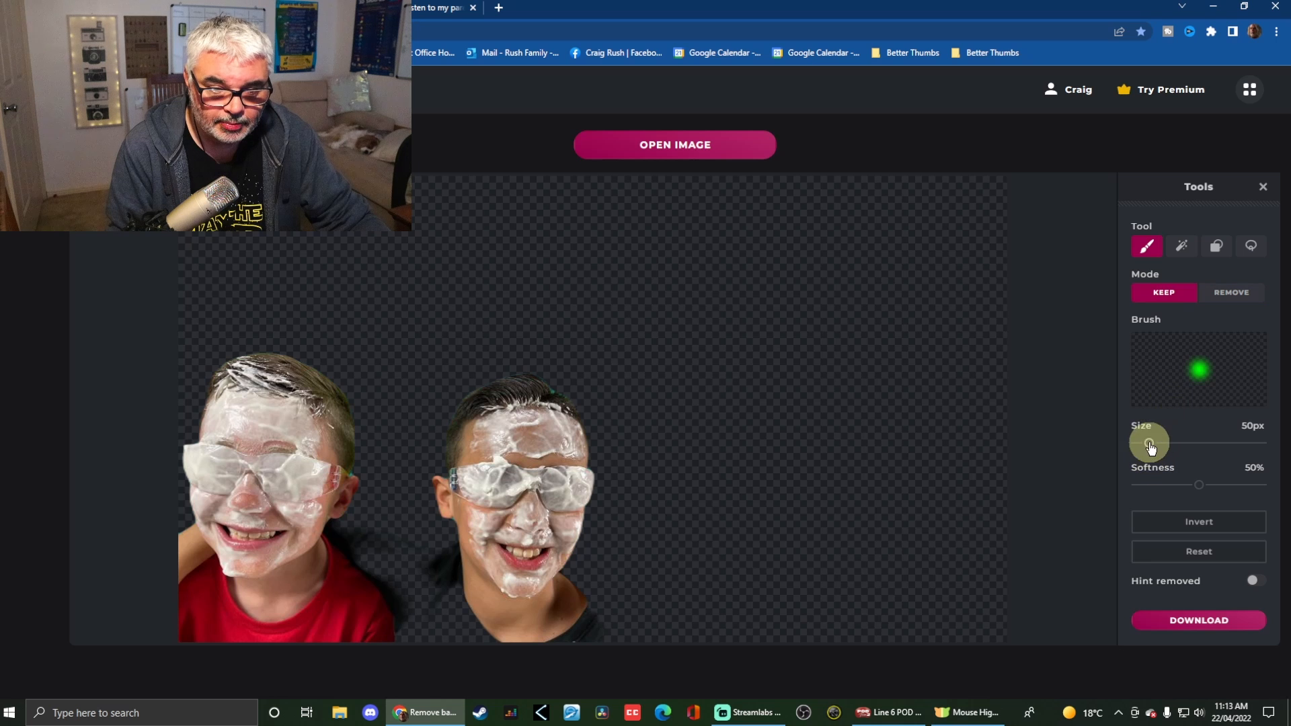
{"action": "mouse_move", "coordinate": [1149, 443]}
{"action": "left_mouse_down"}
{"action": "mouse_move", "coordinate": [1218, 443]}
{"action": "mouse_move", "coordinate": [1193, 484]}
{"action": "mouse_move", "coordinate": [1158, 493]}
{"action": "left_mouse_up"}
{"action": "left_click_drag", "start_coordinate": [1158, 493], "coordinate": [1140, 492]}
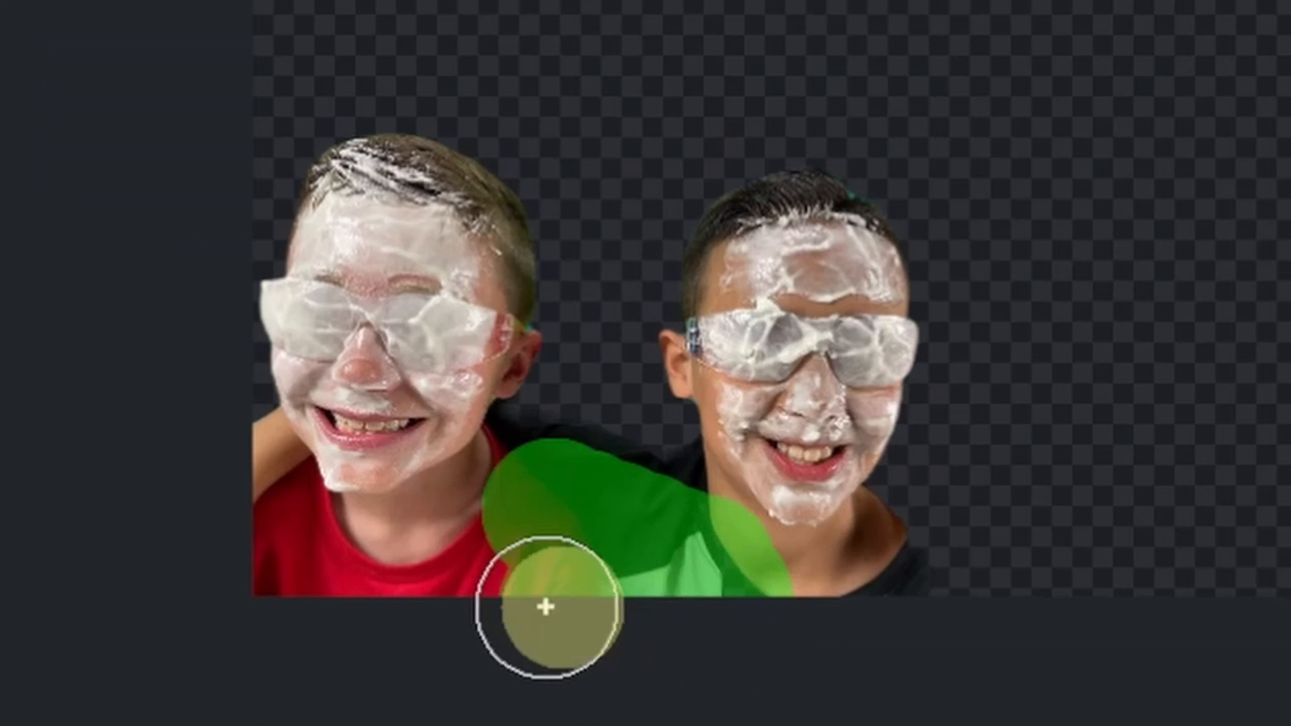
{"action": "left_click_drag", "start_coordinate": [361, 647], "coordinate": [370, 664]}
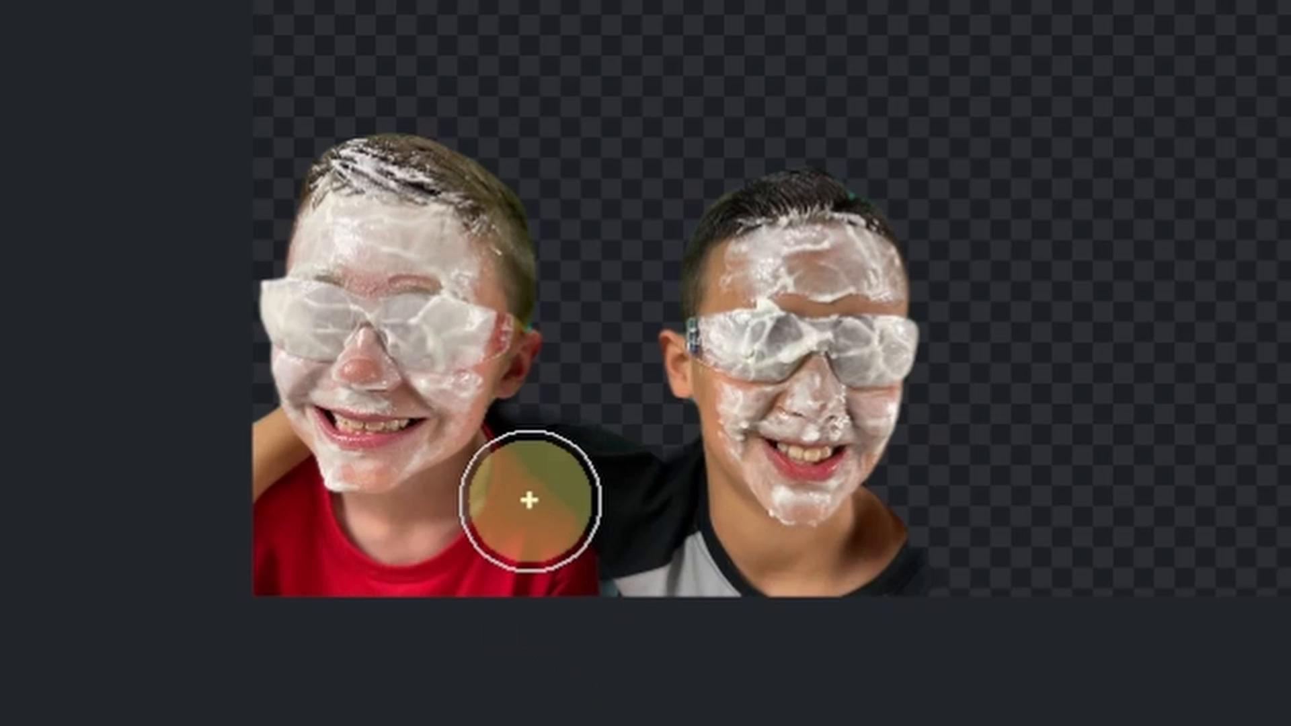
{"action": "left_click_drag", "start_coordinate": [351, 573], "coordinate": [322, 573]}
{"action": "left_click_drag", "start_coordinate": [483, 486], "coordinate": [477, 487]}
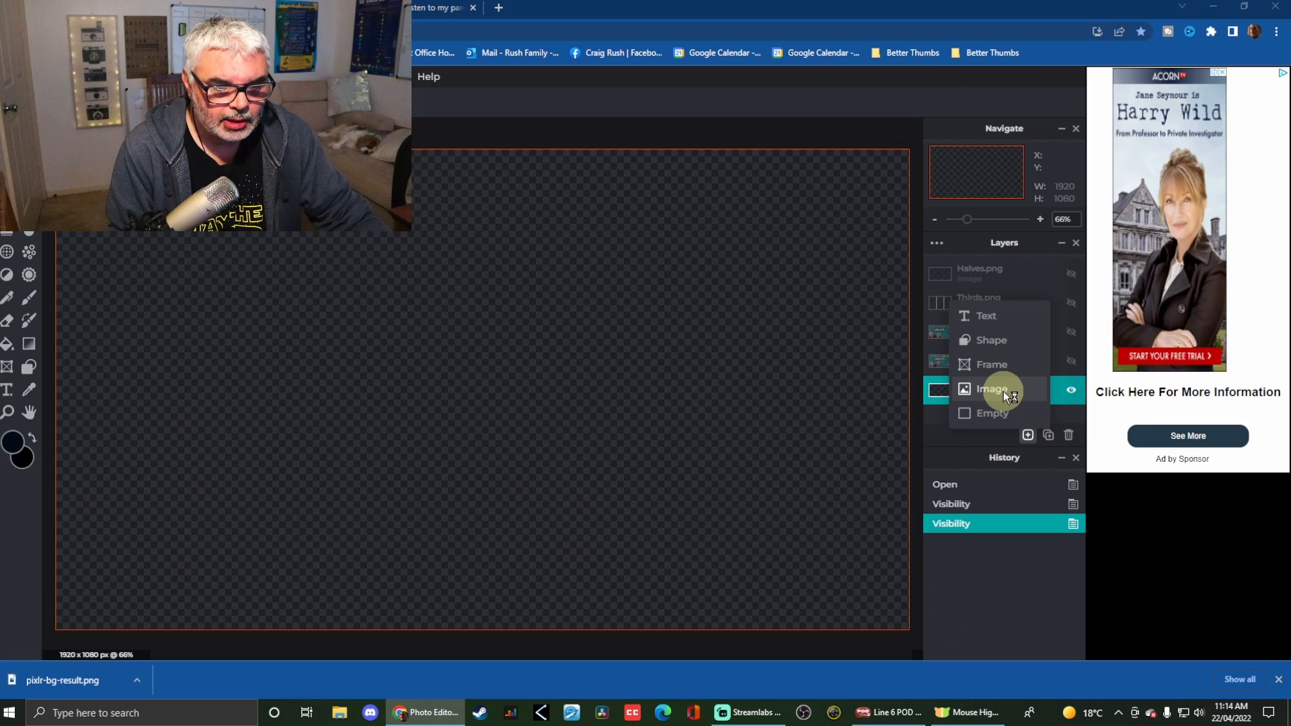
Add the background-removed cutout pixlr-bg-result.png as an image layer in the 1920 x 1080 thumbnail document.
{"action": "left_click", "coordinate": [1003, 390]}
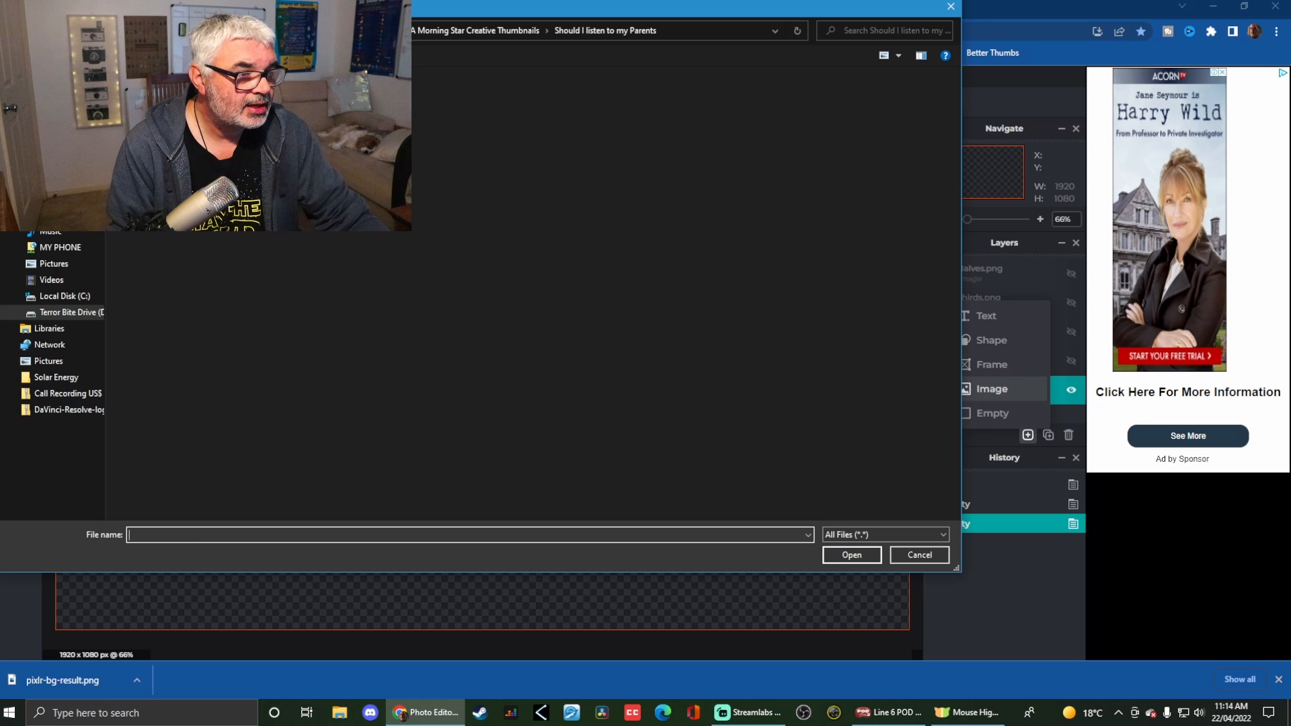
{"action": "left_click", "coordinate": [282, 141]}
{"action": "left_click", "coordinate": [839, 556]}
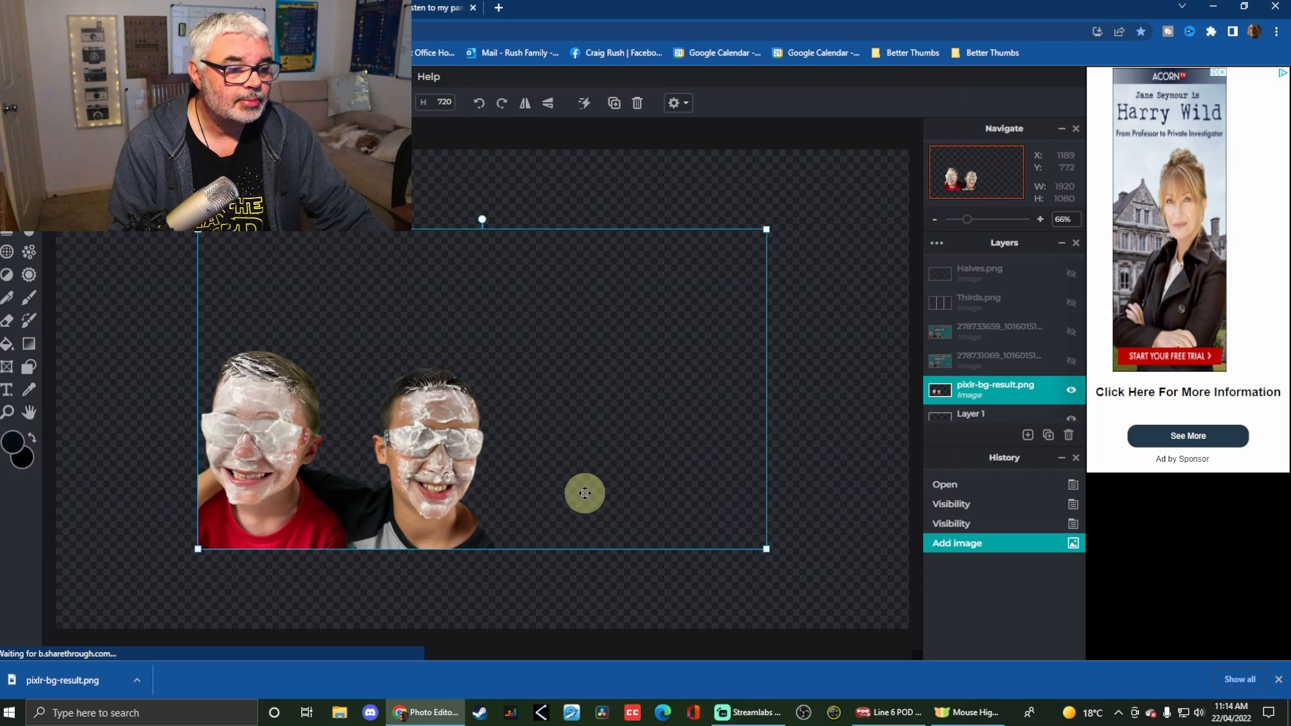
Show the Thirds.png guide layer and lock it.
{"action": "left_click", "coordinate": [1071, 304]}
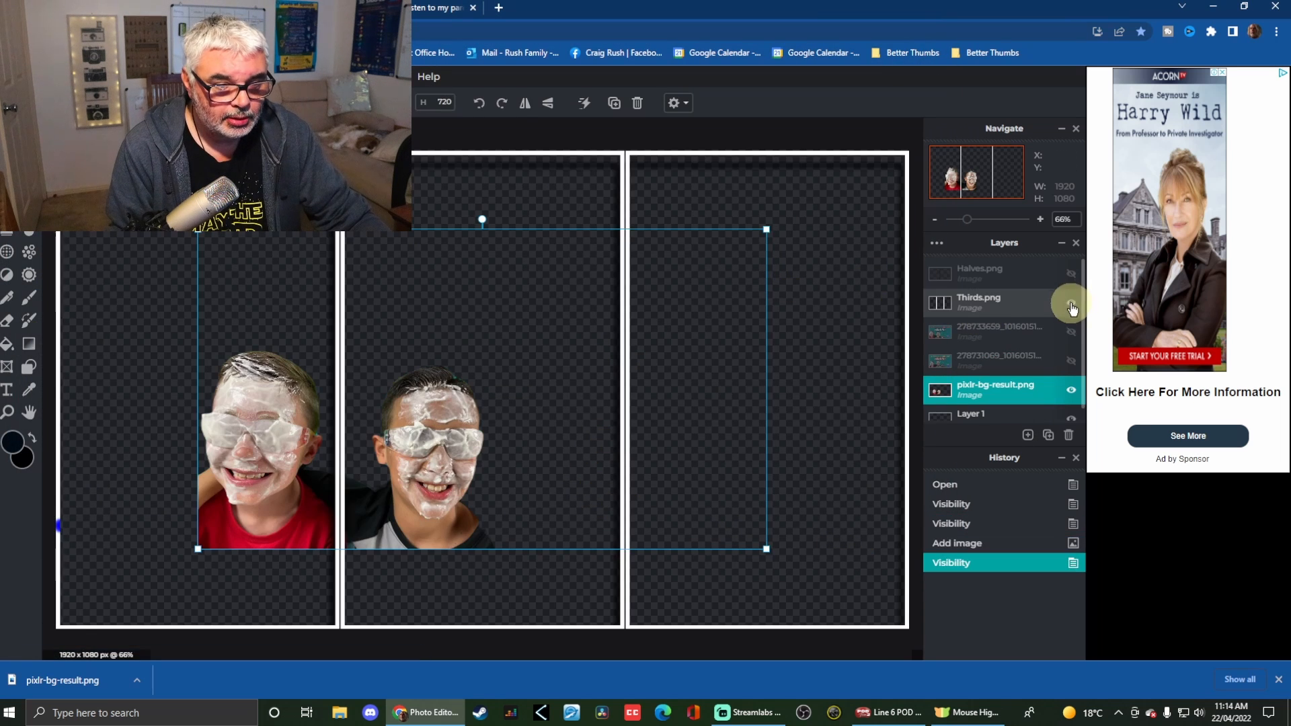
{"action": "left_click", "coordinate": [980, 302]}
{"action": "left_click", "coordinate": [986, 301]}
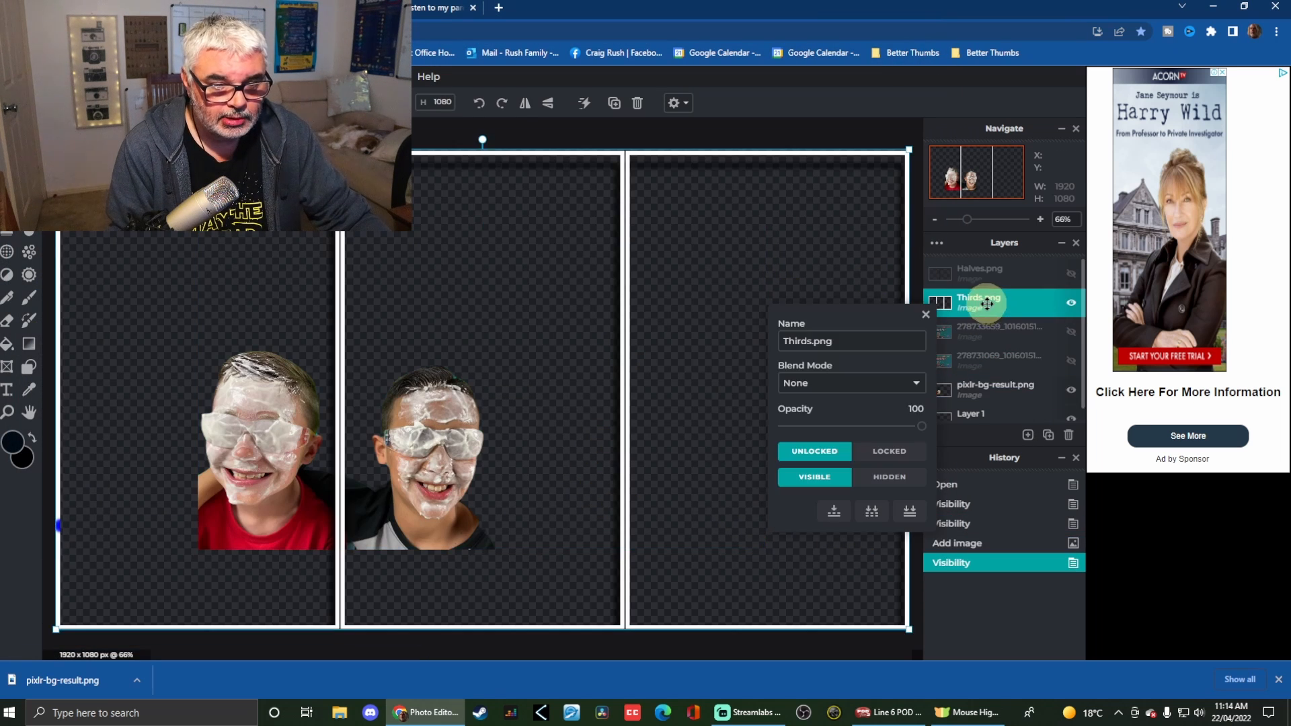
{"action": "left_click", "coordinate": [892, 452]}
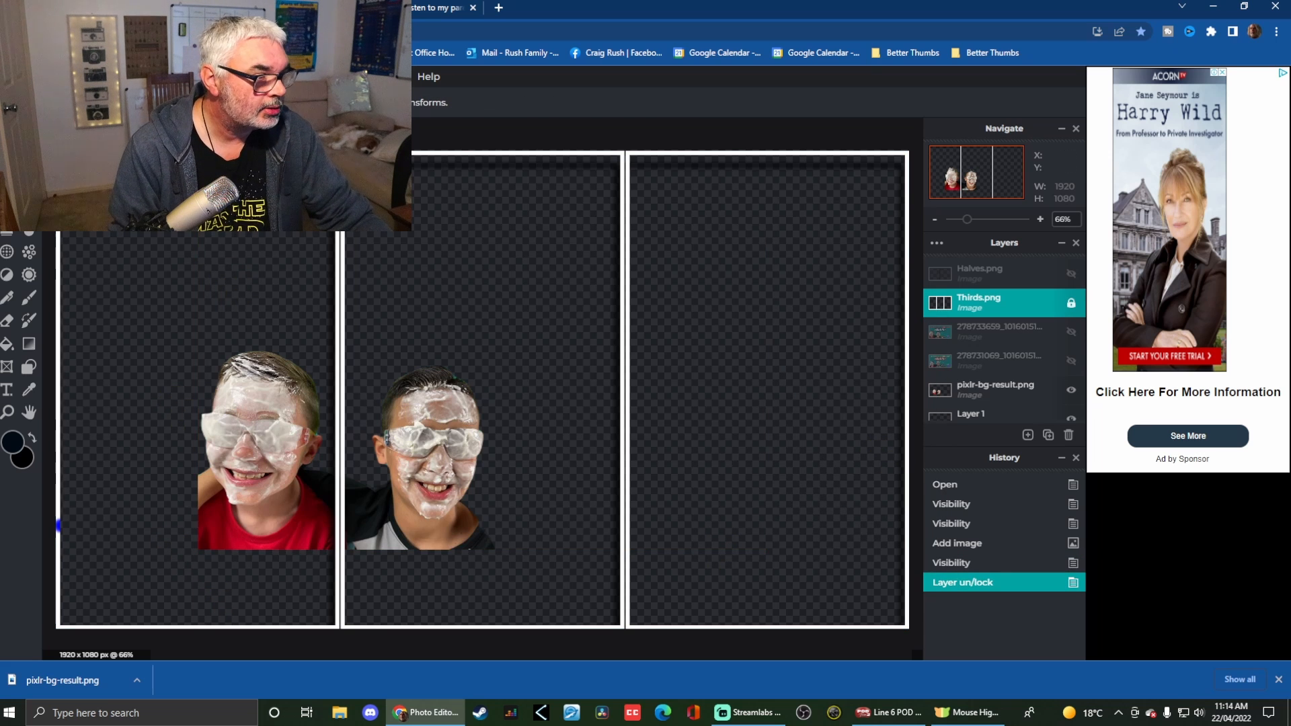
Duplicate the cutout layer, placing the red-shirt boy in the right third and the other boy in the left third.
{"action": "left_click_drag", "start_coordinate": [201, 413], "coordinate": [489, 455]}
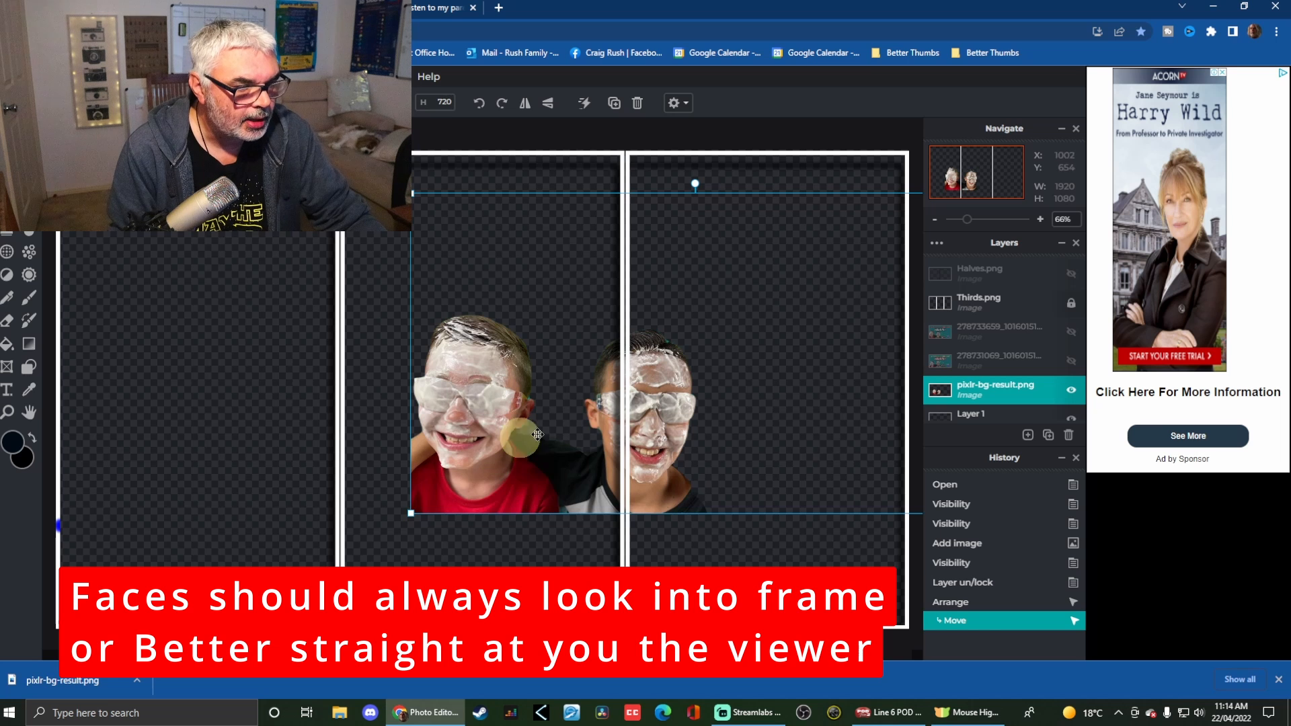
{"action": "key", "text": "ctrl+v"}
{"action": "left_click_drag", "start_coordinate": [591, 422], "coordinate": [944, 472]}
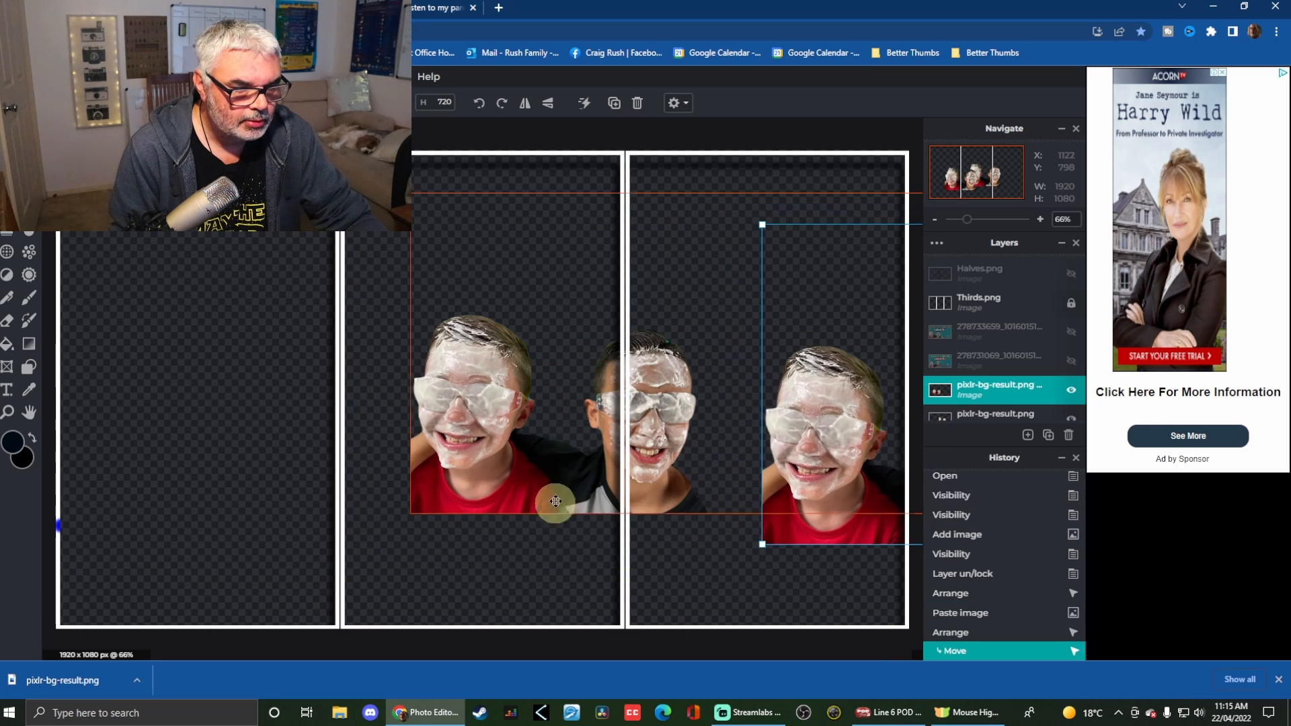
{"action": "left_click_drag", "start_coordinate": [556, 503], "coordinate": [49, 509]}
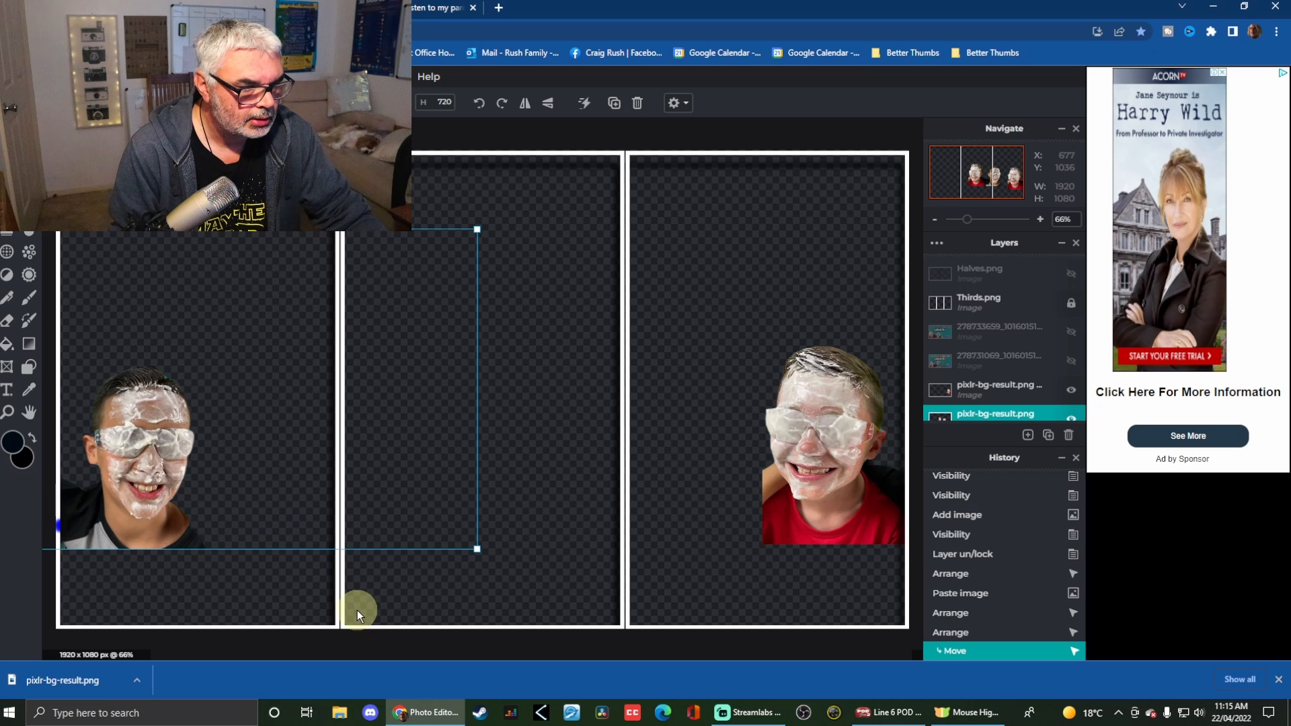
Enlarge both cutout copies, filling the right third with the red-shirt boy and the left third with the other boy.
{"action": "left_click", "coordinate": [839, 432]}
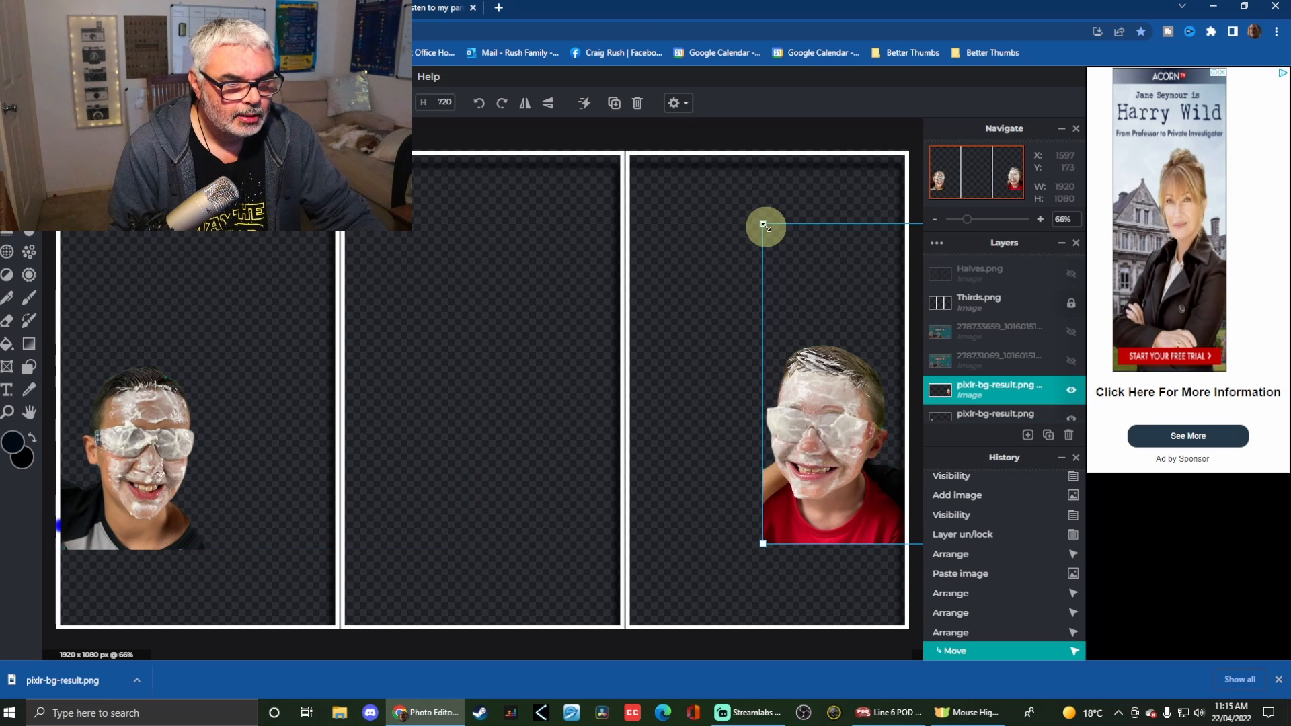
{"action": "left_click_drag", "start_coordinate": [764, 225], "coordinate": [87, 67]}
{"action": "left_click_drag", "start_coordinate": [464, 501], "coordinate": [1002, 583]}
{"action": "left_click", "coordinate": [138, 479]}
{"action": "left_click_drag", "start_coordinate": [476, 232], "coordinate": [1242, 2]}
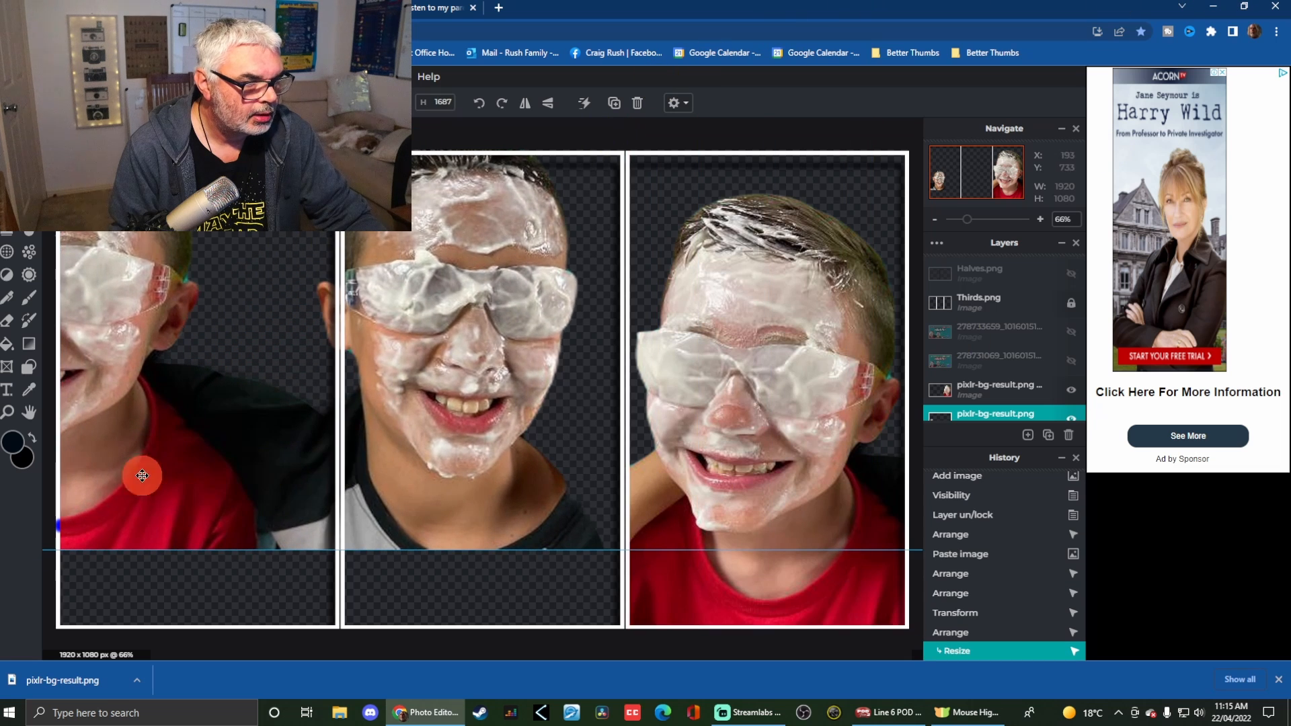
{"action": "left_click_drag", "start_coordinate": [142, 475], "coordinate": [0, 552]}
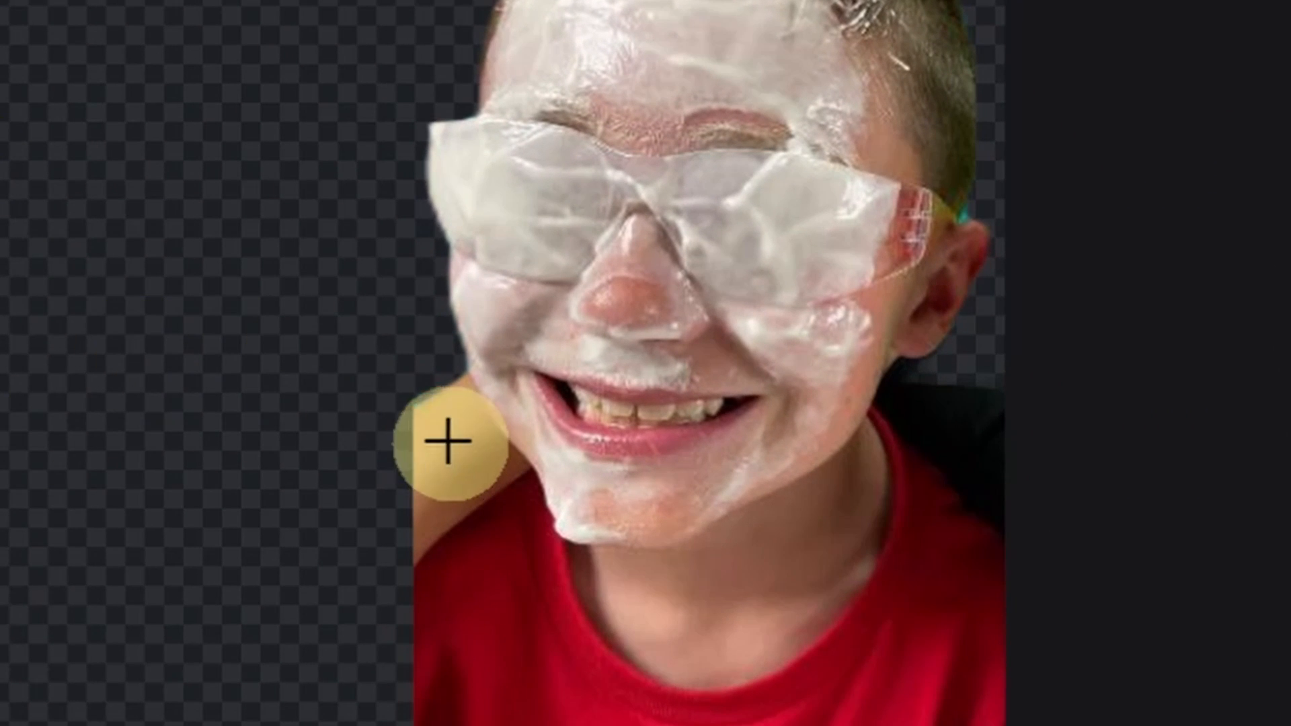
Mask out the stray arm beside the red-shirt boy's chin and shoulder.
{"action": "left_click", "coordinate": [456, 453]}
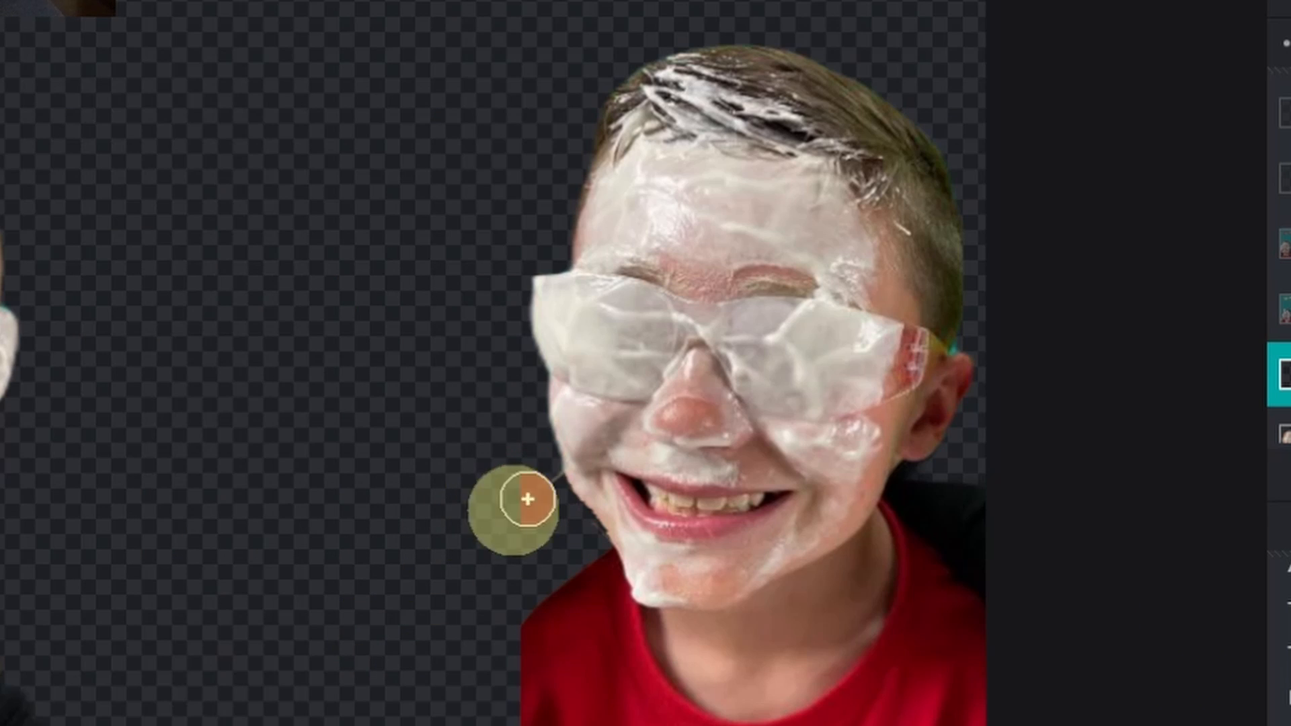
{"action": "left_click", "coordinate": [539, 482]}
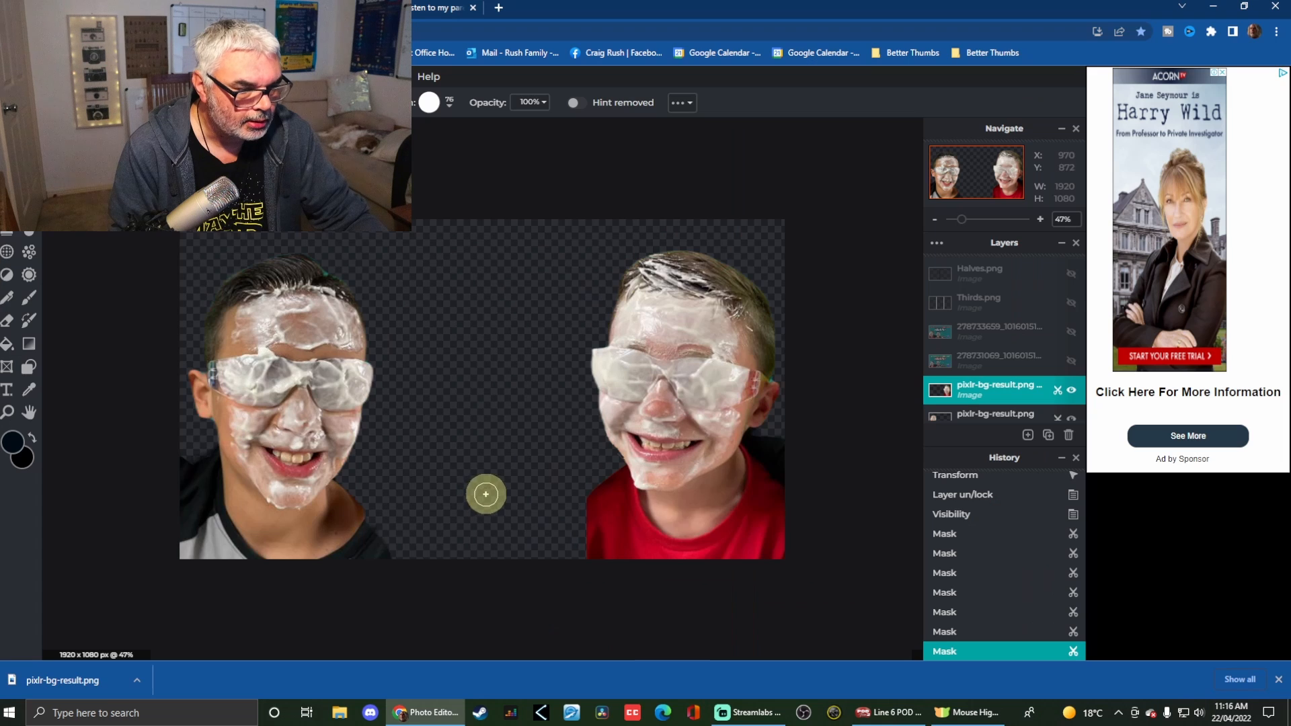
{"action": "scroll", "coordinate": [485, 495], "scroll_direction": "up", "scroll_amount": 1}
Enlarge the left boy's cutout layer to 2010 px high, then reposition both boys against the canvas's outer edges.
{"action": "key", "text": "v"}
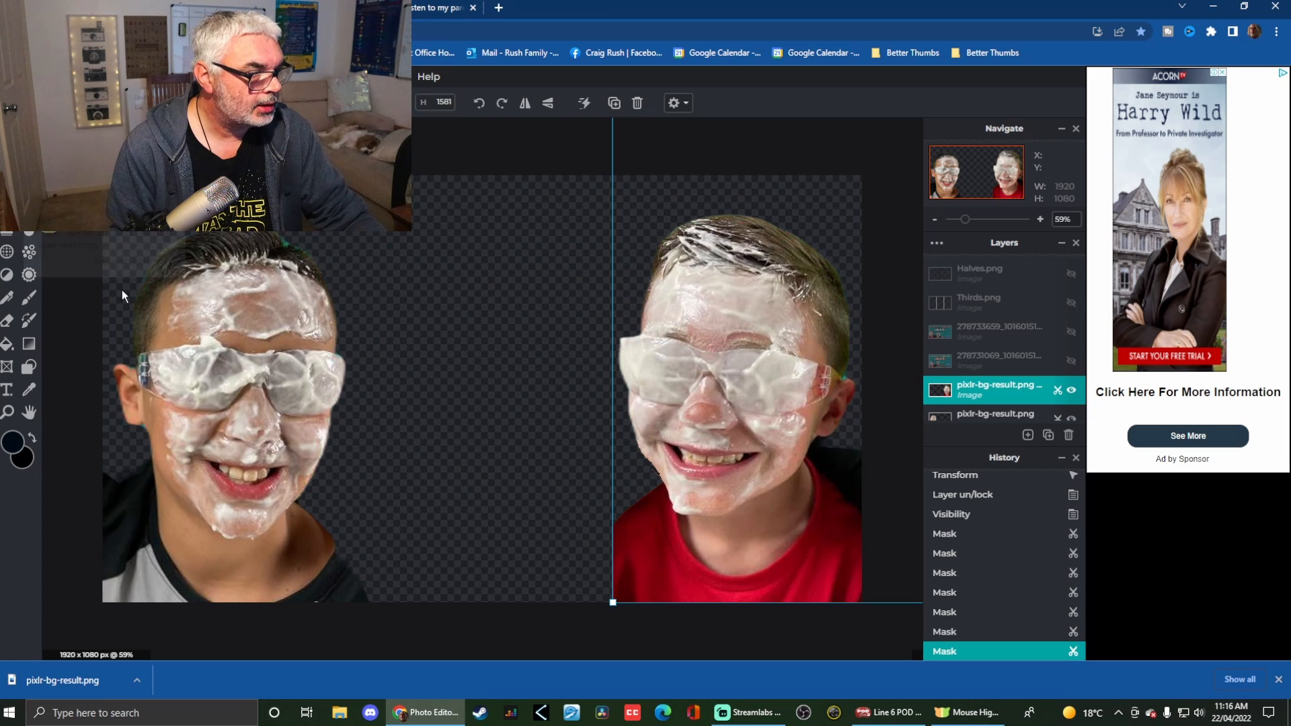
{"action": "scroll", "coordinate": [312, 438], "scroll_direction": "down", "scroll_amount": 5}
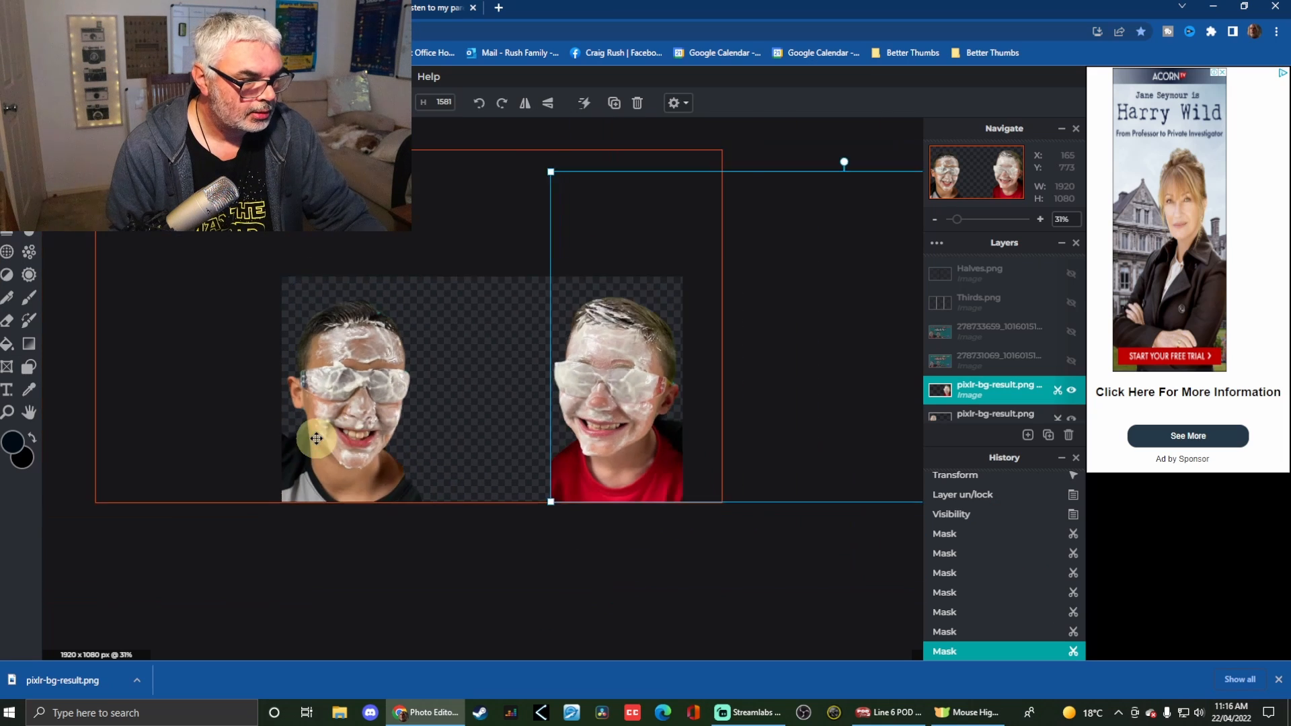
{"action": "left_click", "coordinate": [229, 246]}
{"action": "left_click_drag", "start_coordinate": [219, 229], "coordinate": [135, 179]}
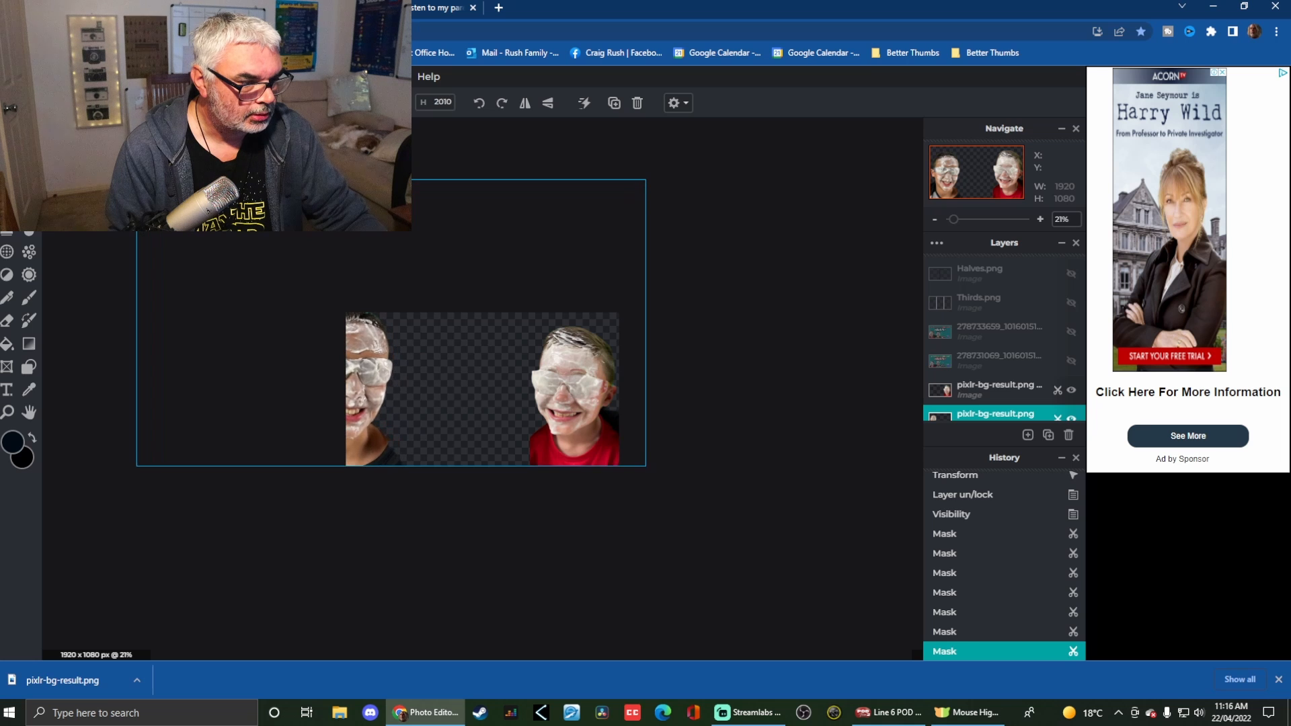
{"action": "left_click_drag", "start_coordinate": [218, 399], "coordinate": [255, 391]}
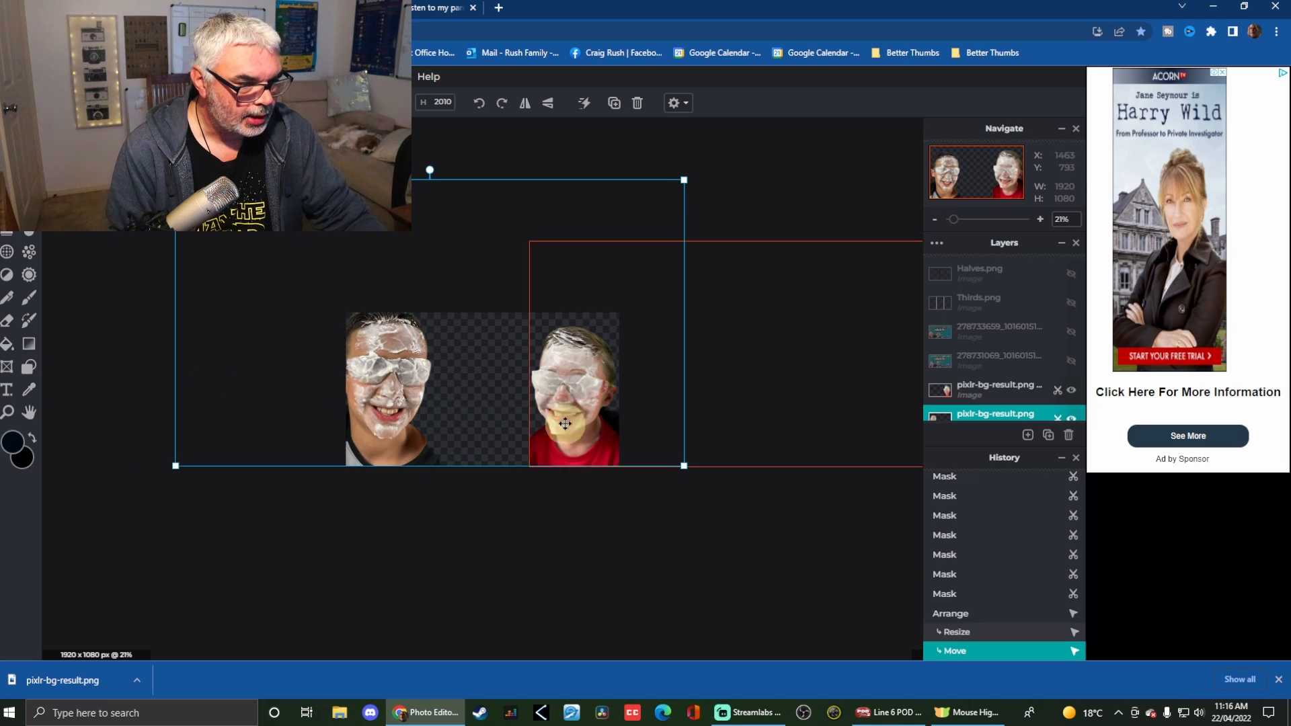
{"action": "left_click_drag", "start_coordinate": [591, 420], "coordinate": [603, 412]}
{"action": "left_click", "coordinate": [474, 549]}
{"action": "scroll", "coordinate": [475, 550], "scroll_direction": "up", "scroll_amount": 2}
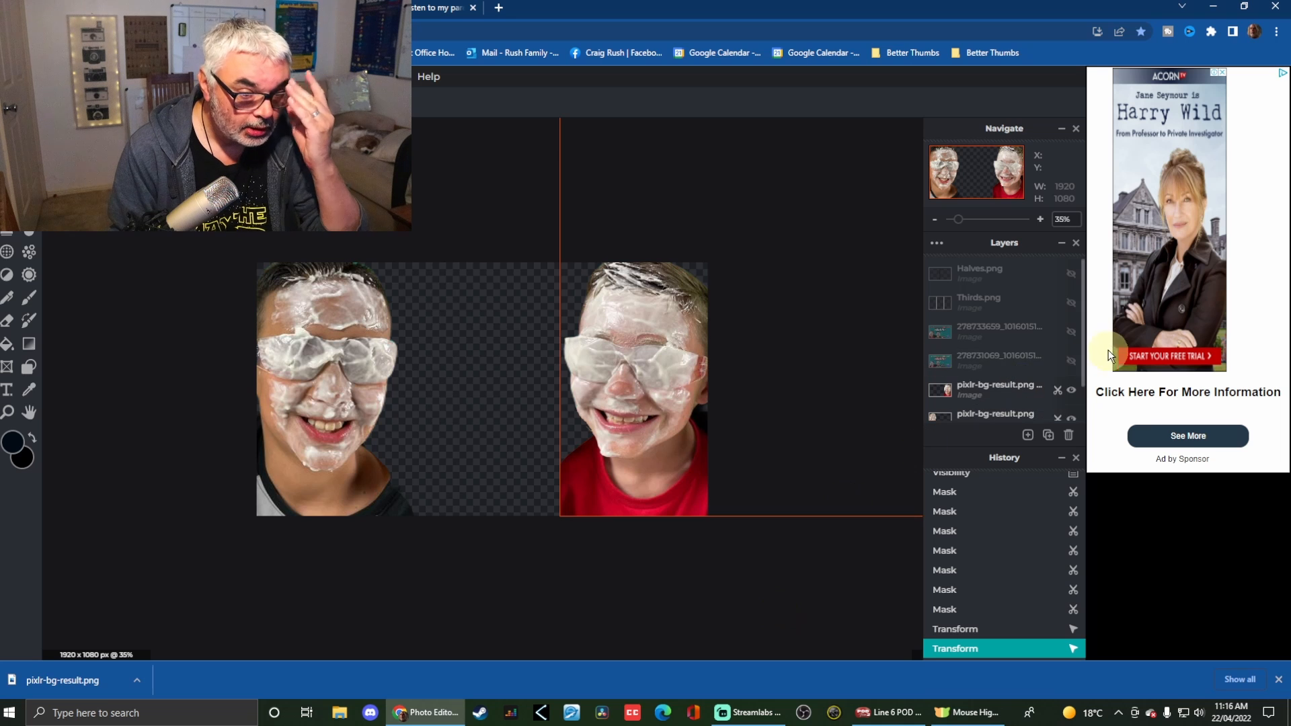
Draw a rectangle covering the canvas, place it beneath both boys' cutouts and fill it with cyan #08F7FF.
{"action": "left_click", "coordinate": [1072, 362]}
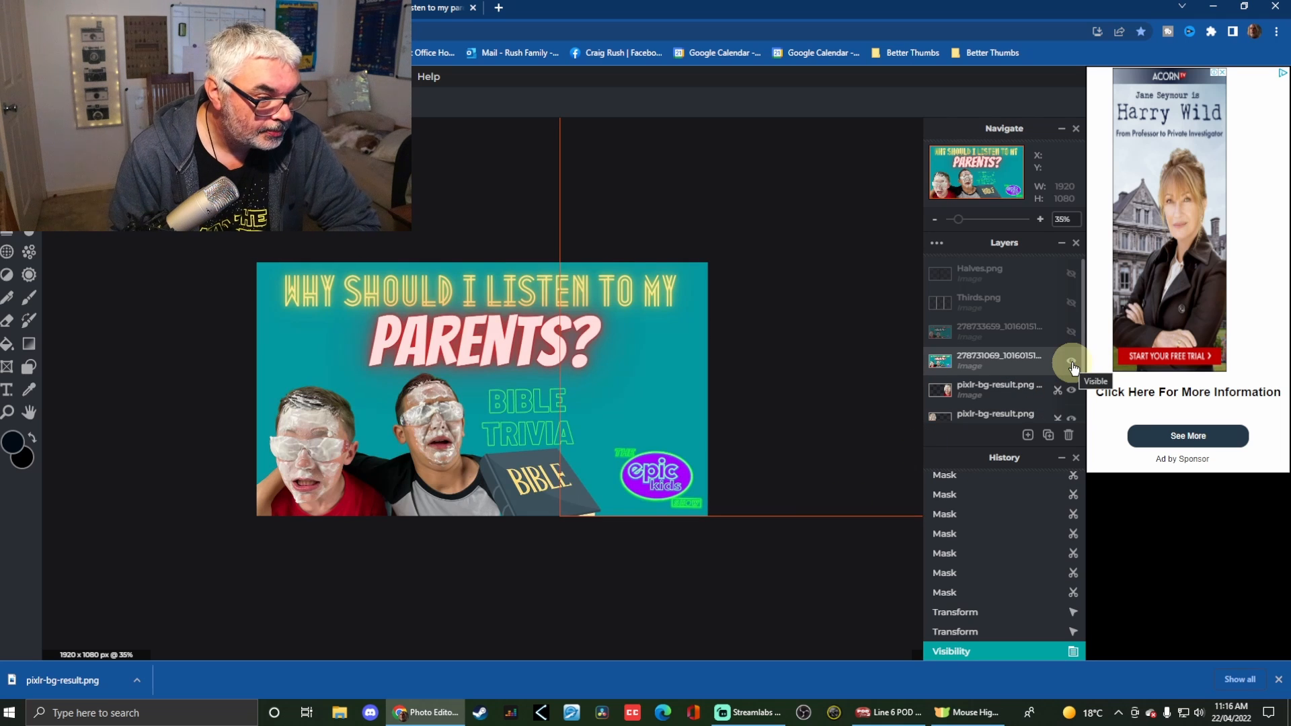
{"action": "left_click", "coordinate": [1072, 364]}
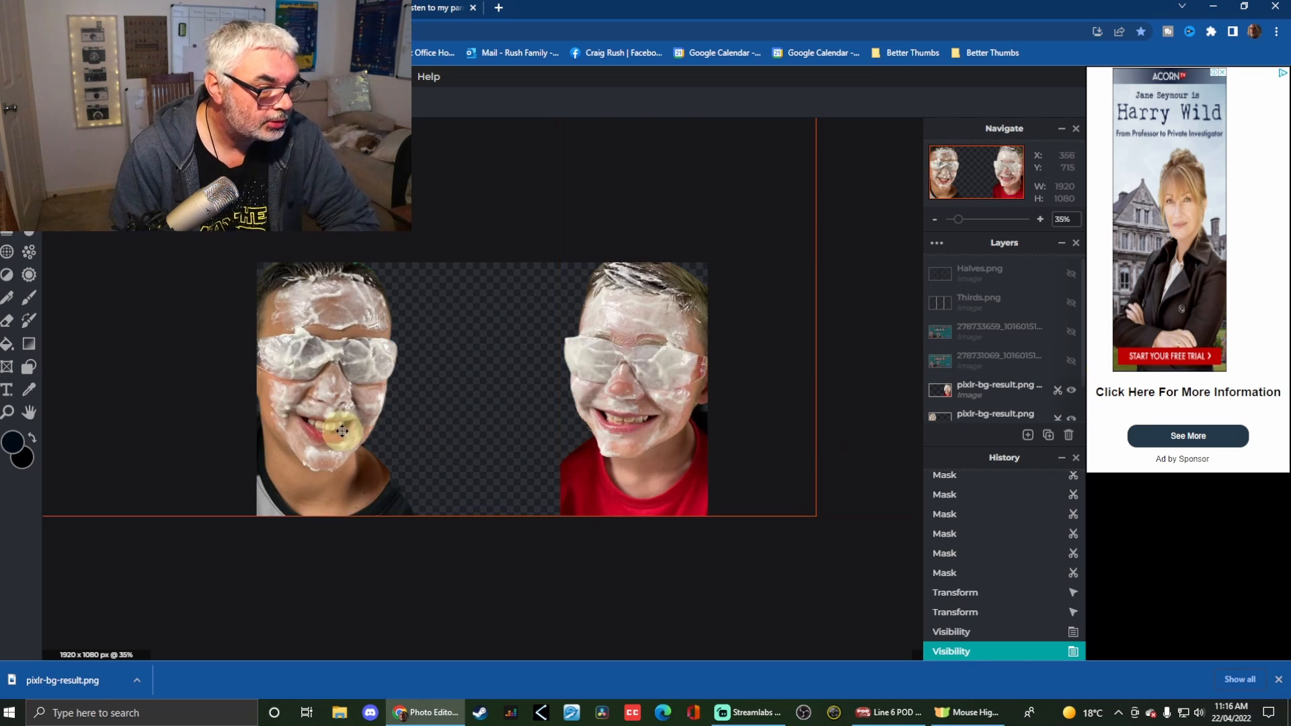
{"action": "left_click_drag", "start_coordinate": [195, 203], "coordinate": [760, 565]}
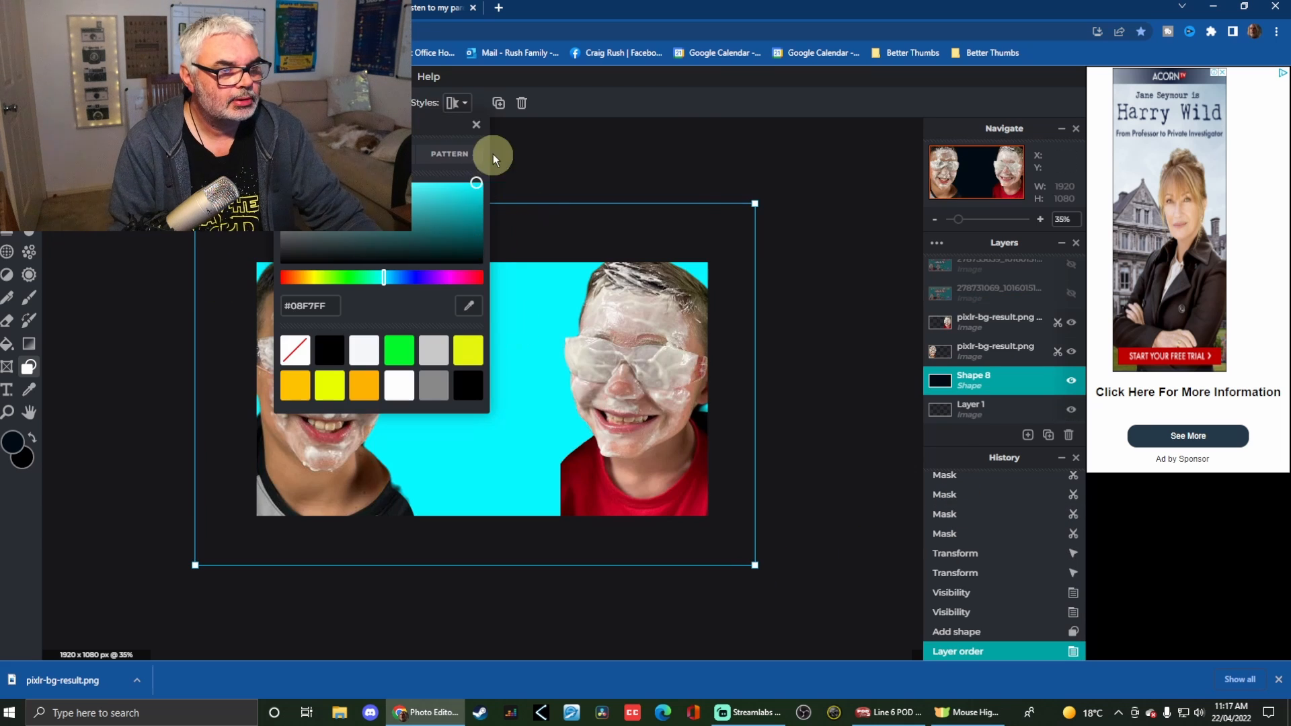
{"action": "left_click", "coordinate": [478, 125]}
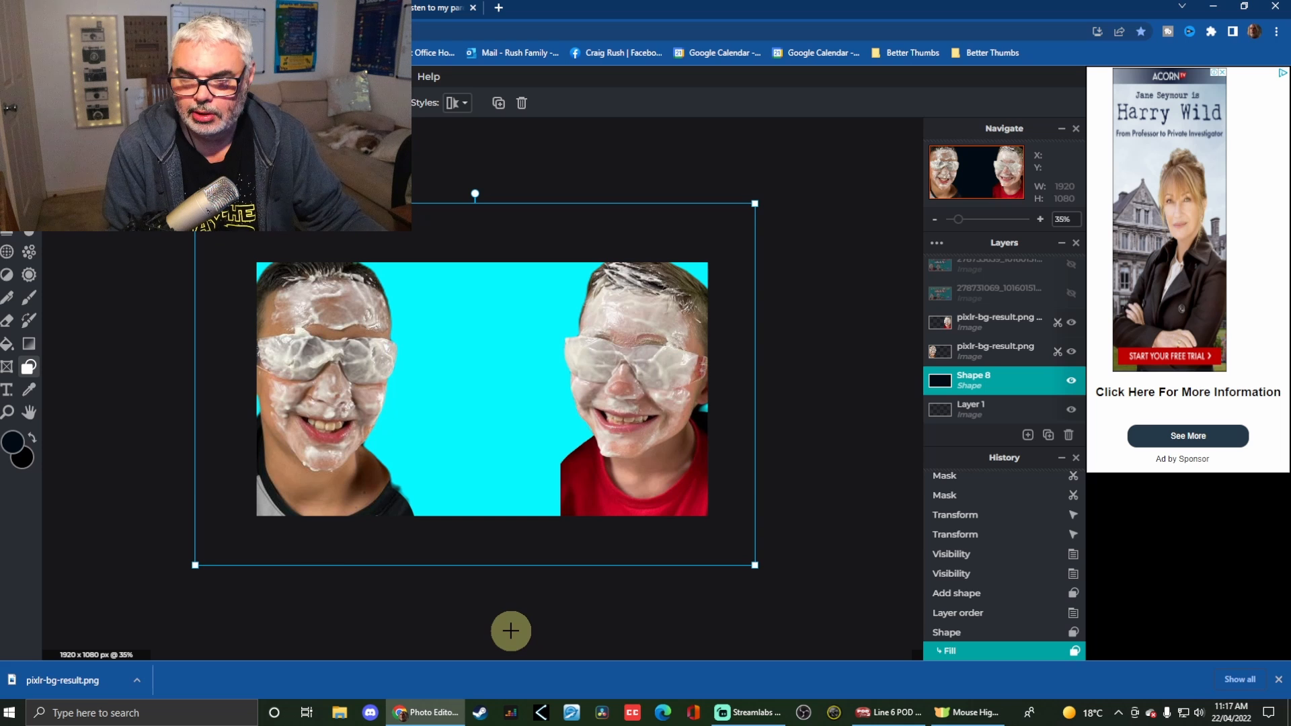
{"action": "scroll", "coordinate": [415, 528], "scroll_direction": "up", "scroll_amount": 2}
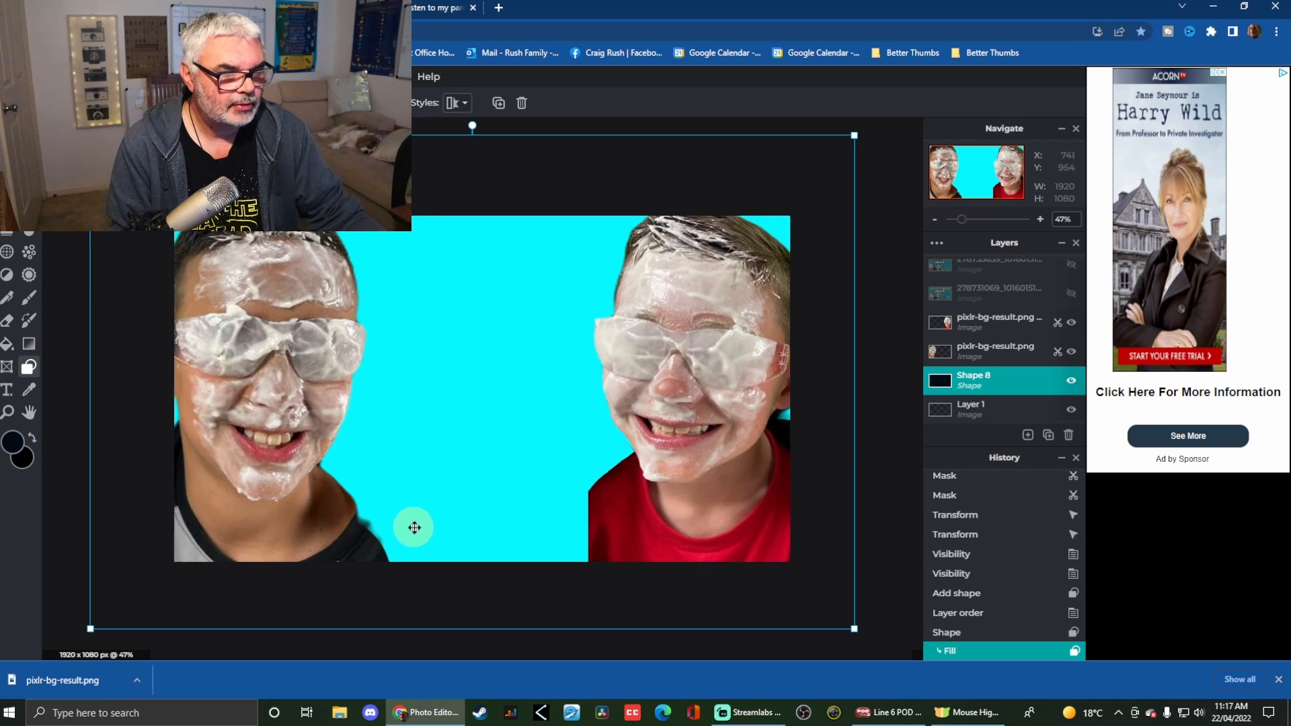
Undo the cyan fill, recolor the background rectangle dark blue #01125E, and shift the left boy's cutout slightly toward the outer edge.
{"action": "key", "text": "ctrl+z"}
{"action": "key", "text": "ctrl+z"}
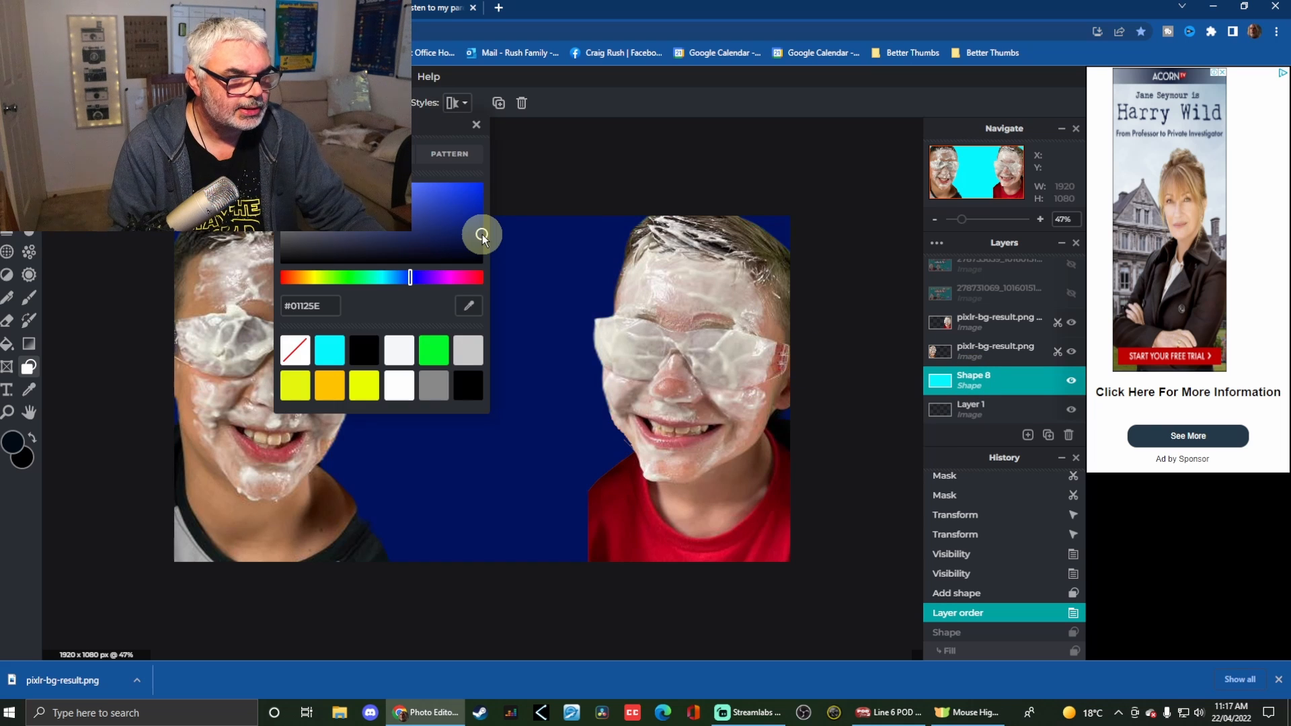
{"action": "left_click", "coordinate": [476, 124]}
{"action": "scroll", "coordinate": [621, 563], "scroll_direction": "up", "scroll_amount": 2}
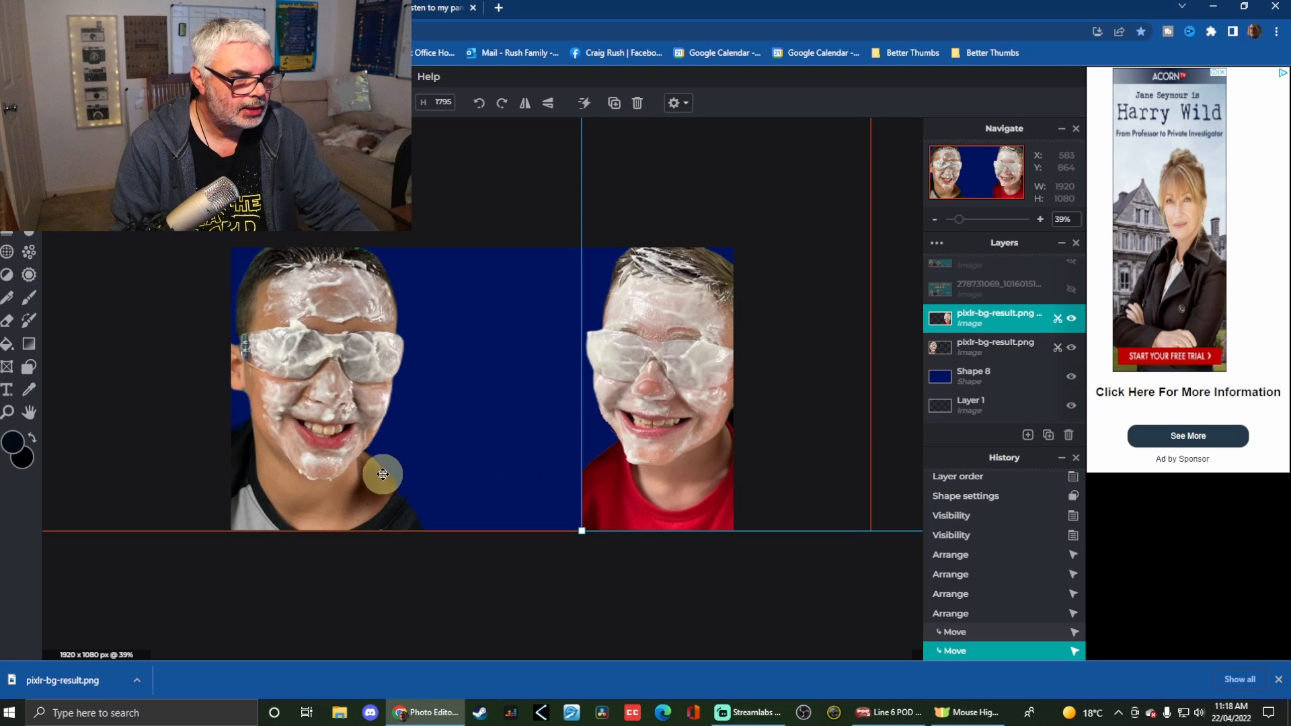
{"action": "left_click_drag", "start_coordinate": [328, 466], "coordinate": [307, 465]}
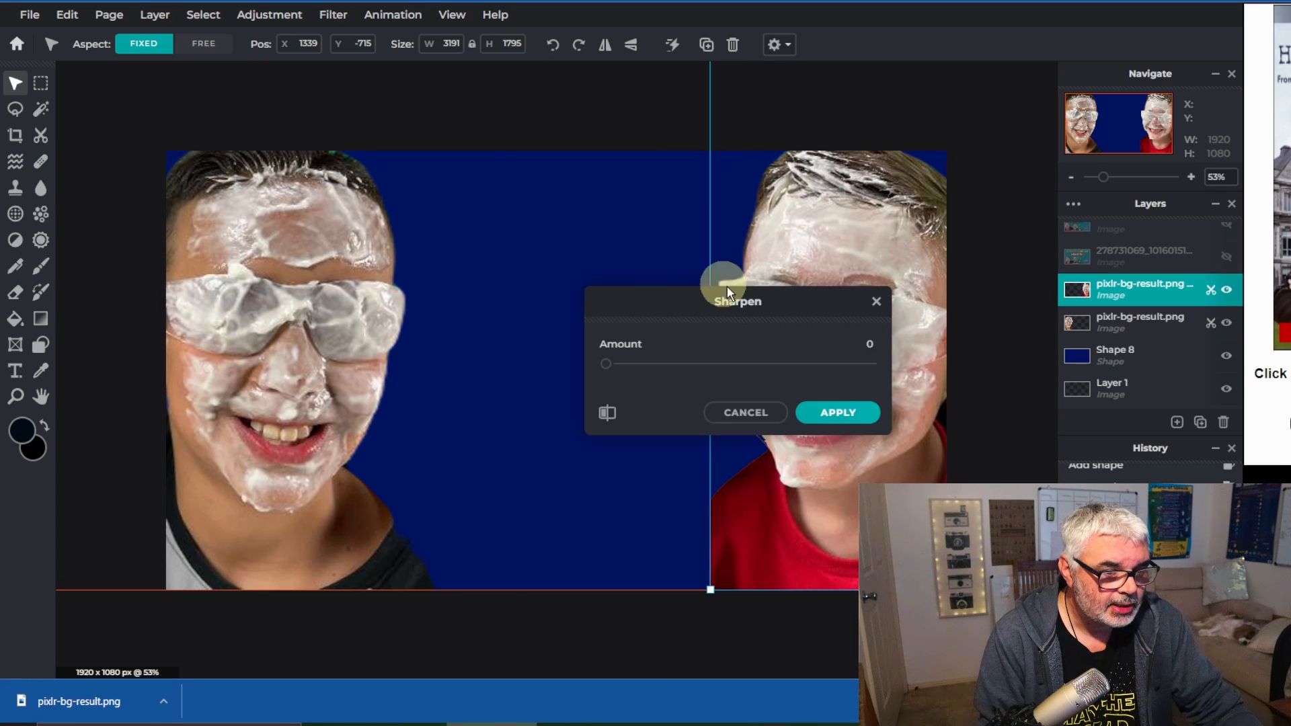
Sharpen the red-shirt boy's cutout layer by an amount of 17.
{"action": "left_click_drag", "start_coordinate": [721, 283], "coordinate": [478, 172]}
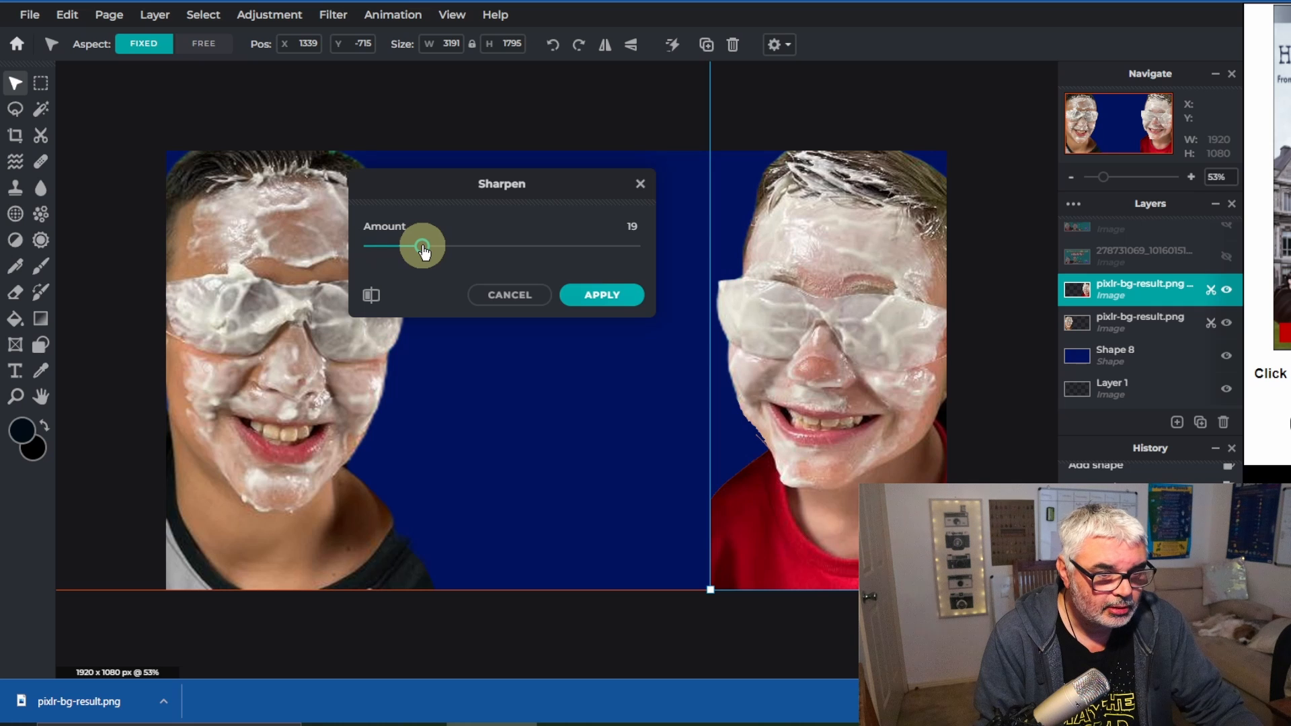
{"action": "left_click_drag", "start_coordinate": [423, 250], "coordinate": [417, 251]}
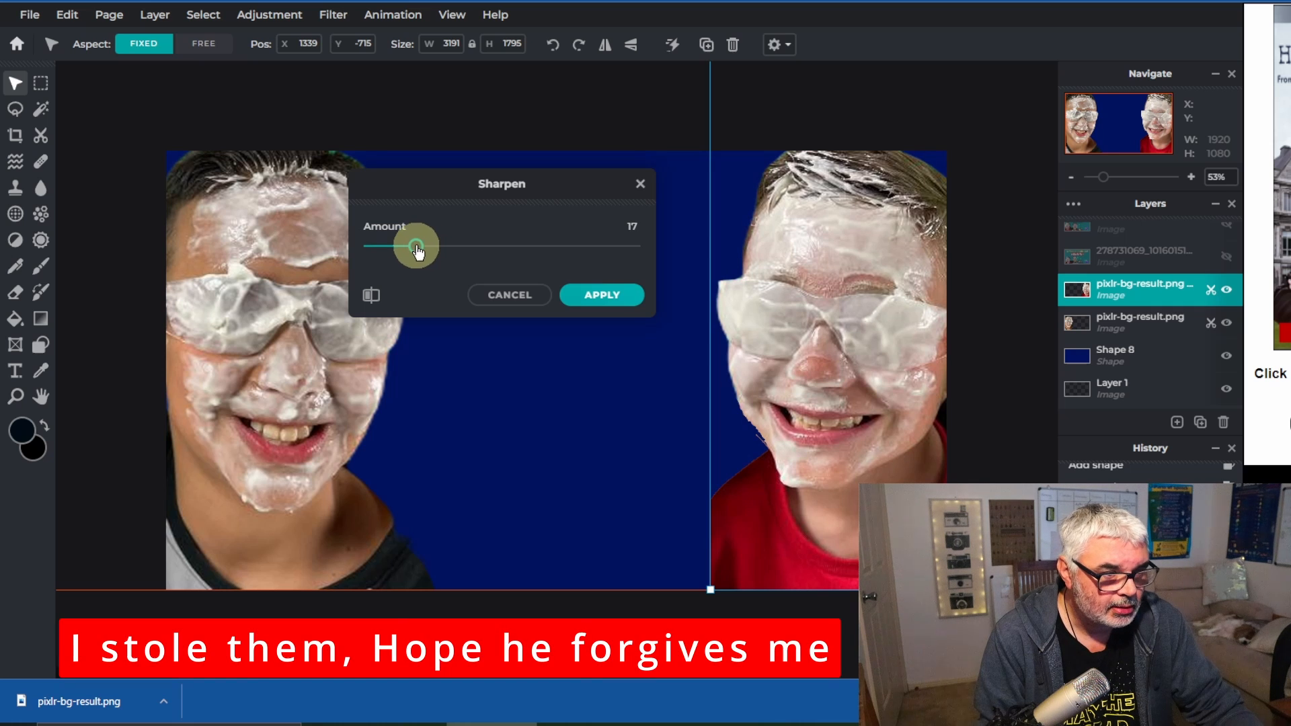
{"action": "left_click", "coordinate": [642, 296]}
{"action": "left_click", "coordinate": [829, 604]}
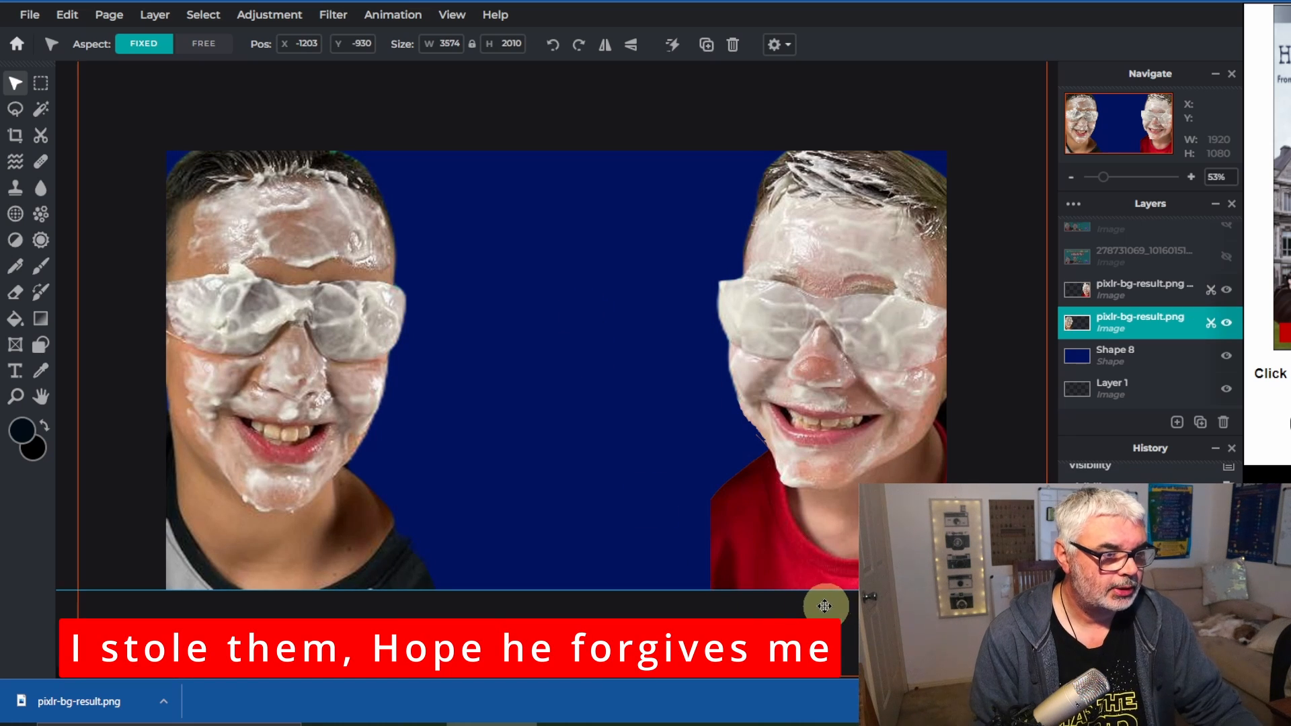
Add four white text layers stacked between the boys, reading "Why", "Should I Listen", "To My" and "Parents".
{"action": "left_click", "coordinate": [104, 45]}
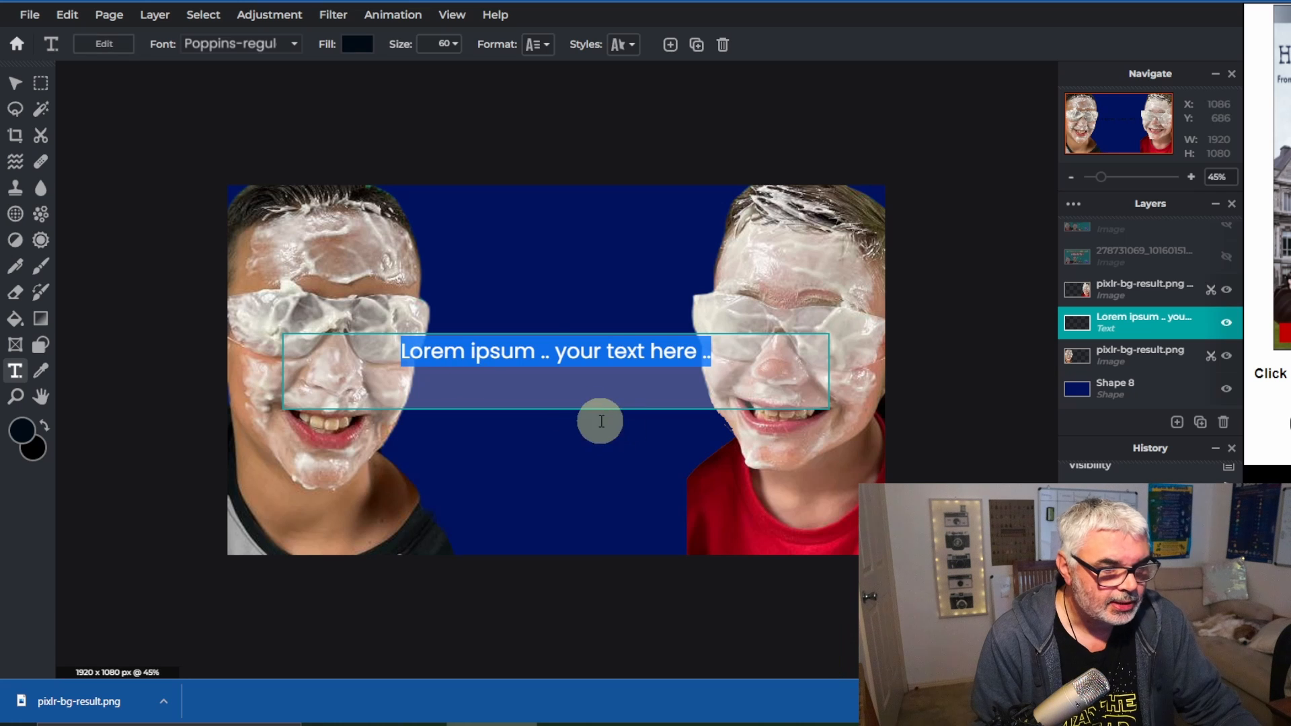
{"action": "left_click", "coordinate": [1159, 258]}
{"action": "left_click", "coordinate": [1225, 257]}
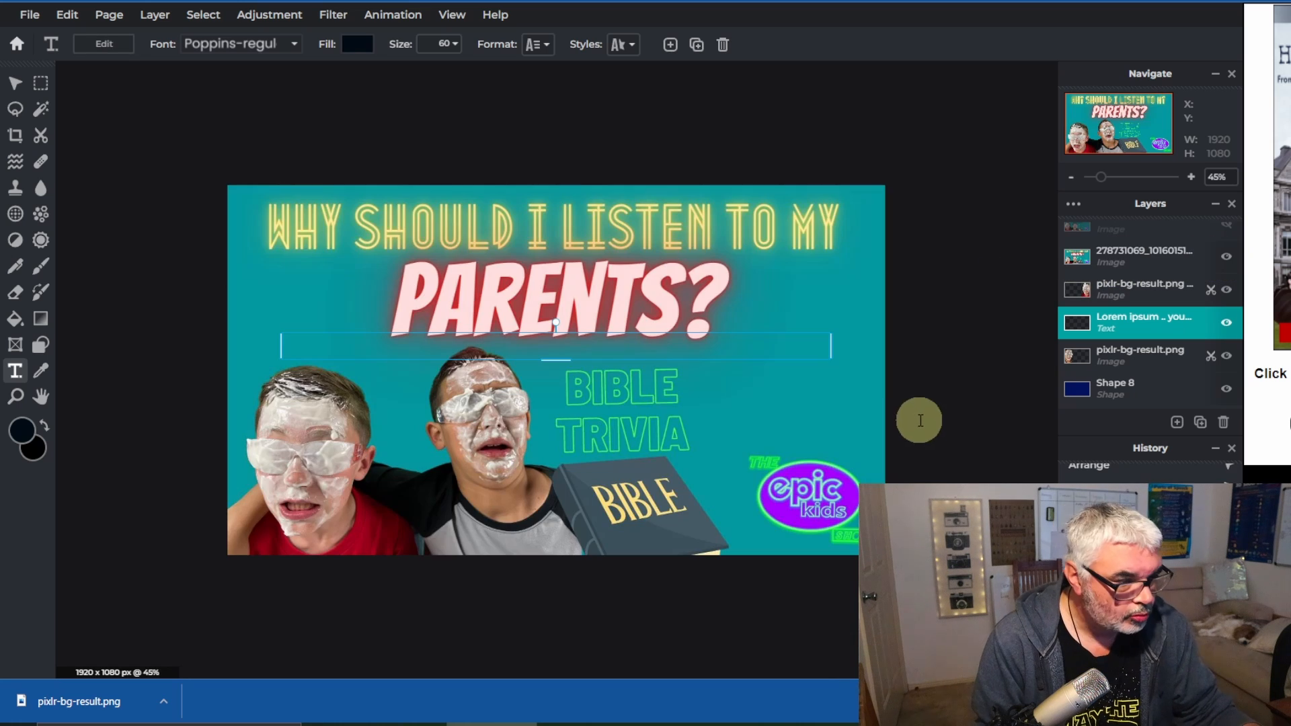
{"action": "left_click_drag", "start_coordinate": [1134, 350], "coordinate": [1146, 335]}
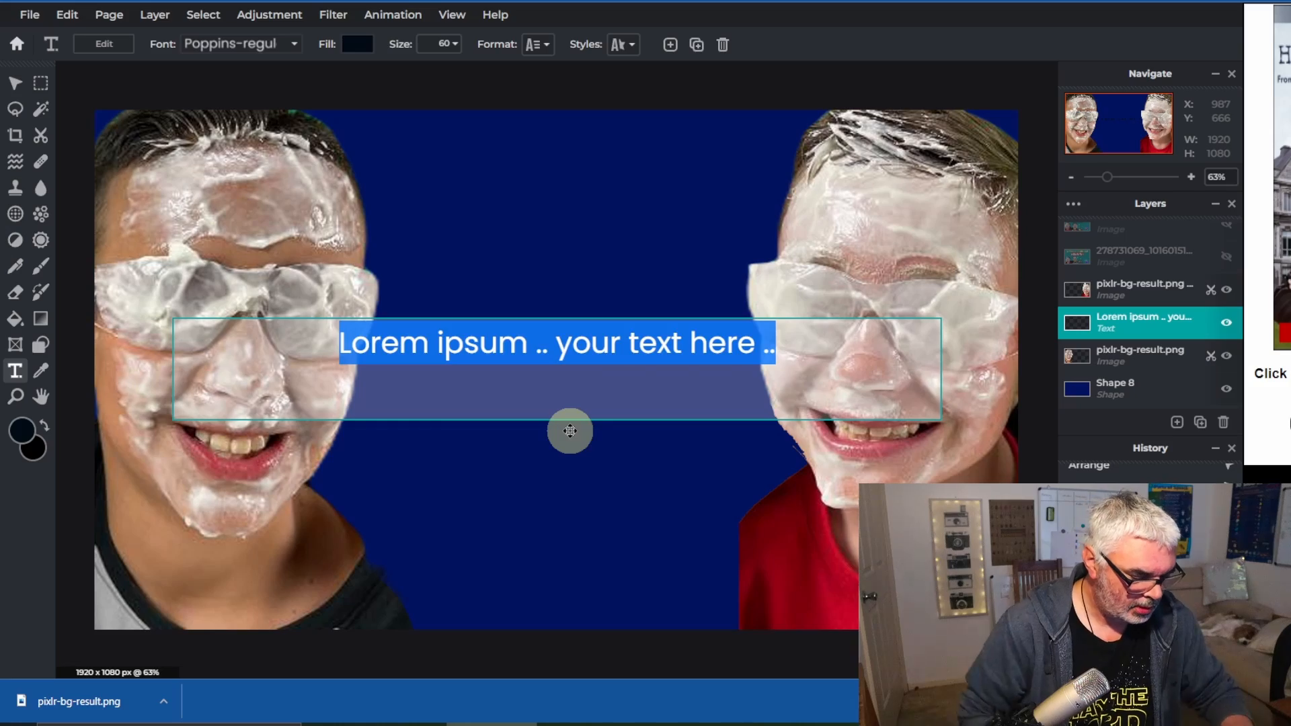
{"action": "type", "text": "W"}
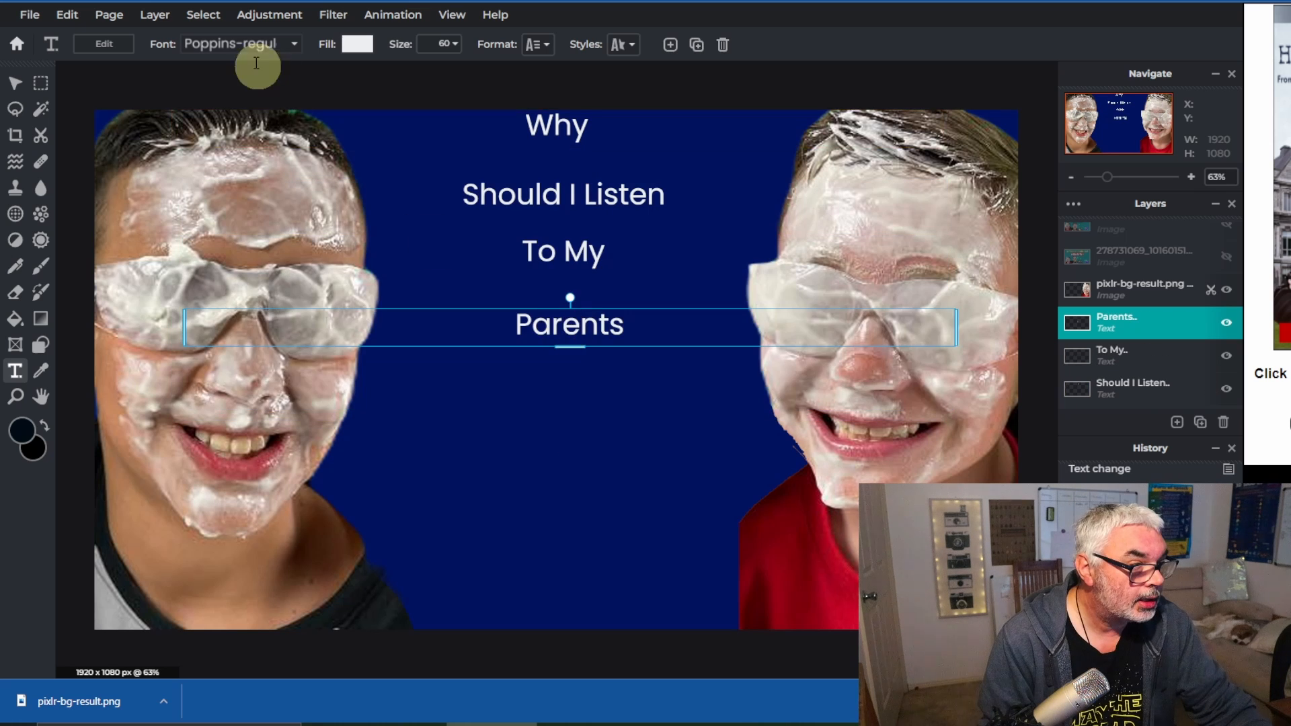
Set the "Parents" text to the Laudya Bloods font at size 225 and place it in the lower centre between the boys.
{"action": "left_click", "coordinate": [232, 45]}
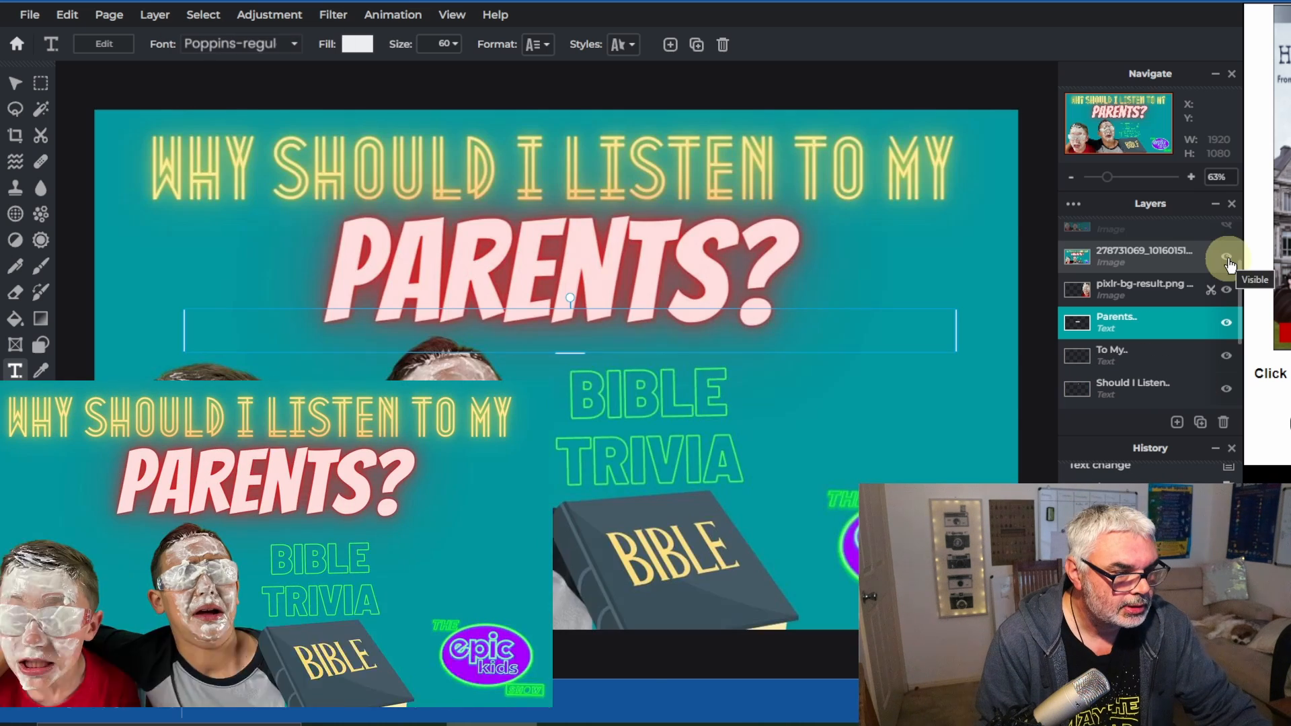
{"action": "left_click", "coordinate": [1227, 259]}
{"action": "left_click", "coordinate": [241, 46]}
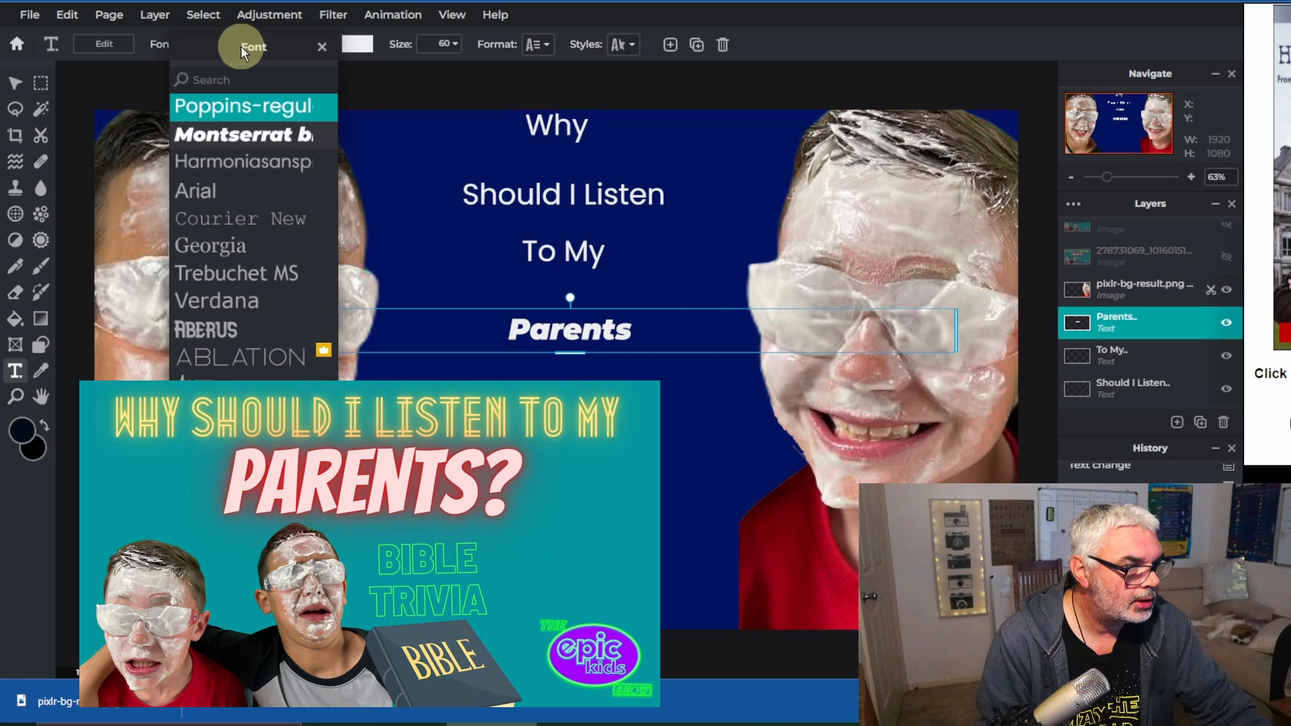
{"action": "scroll", "coordinate": [260, 355], "scroll_direction": "down", "scroll_amount": 10}
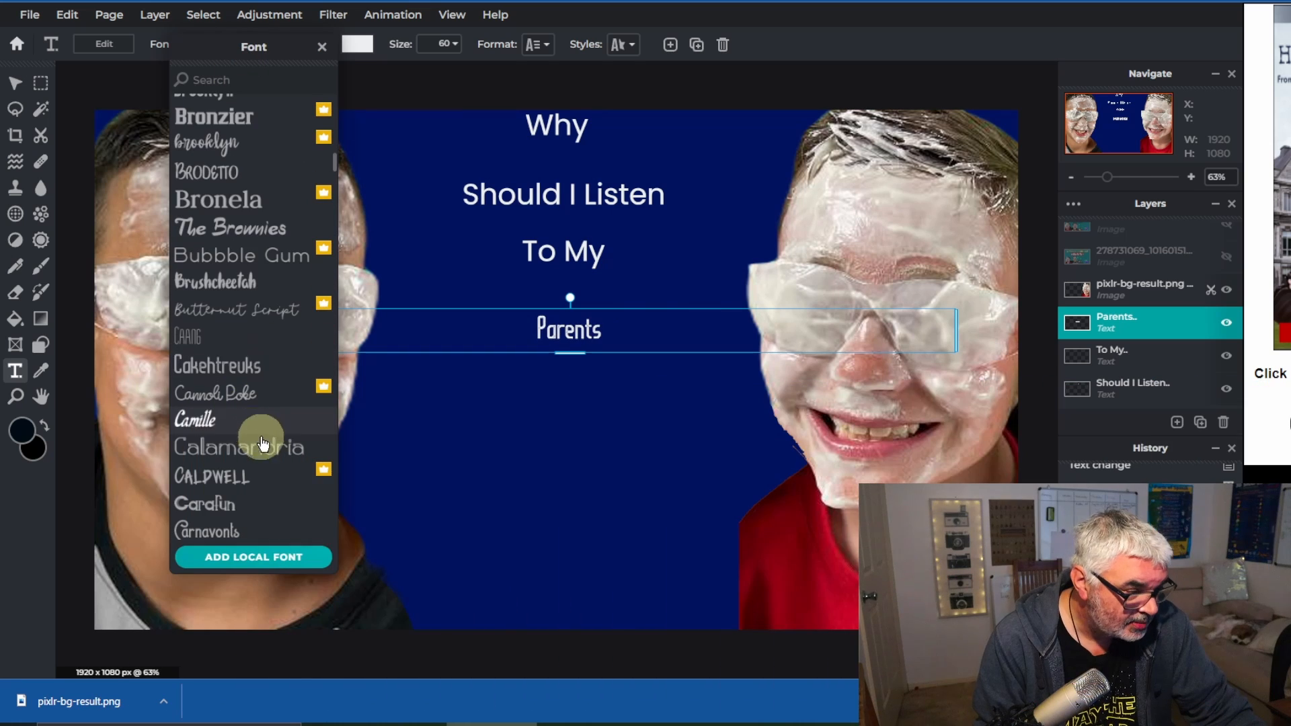
{"action": "scroll", "coordinate": [269, 458], "scroll_direction": "down", "scroll_amount": 3}
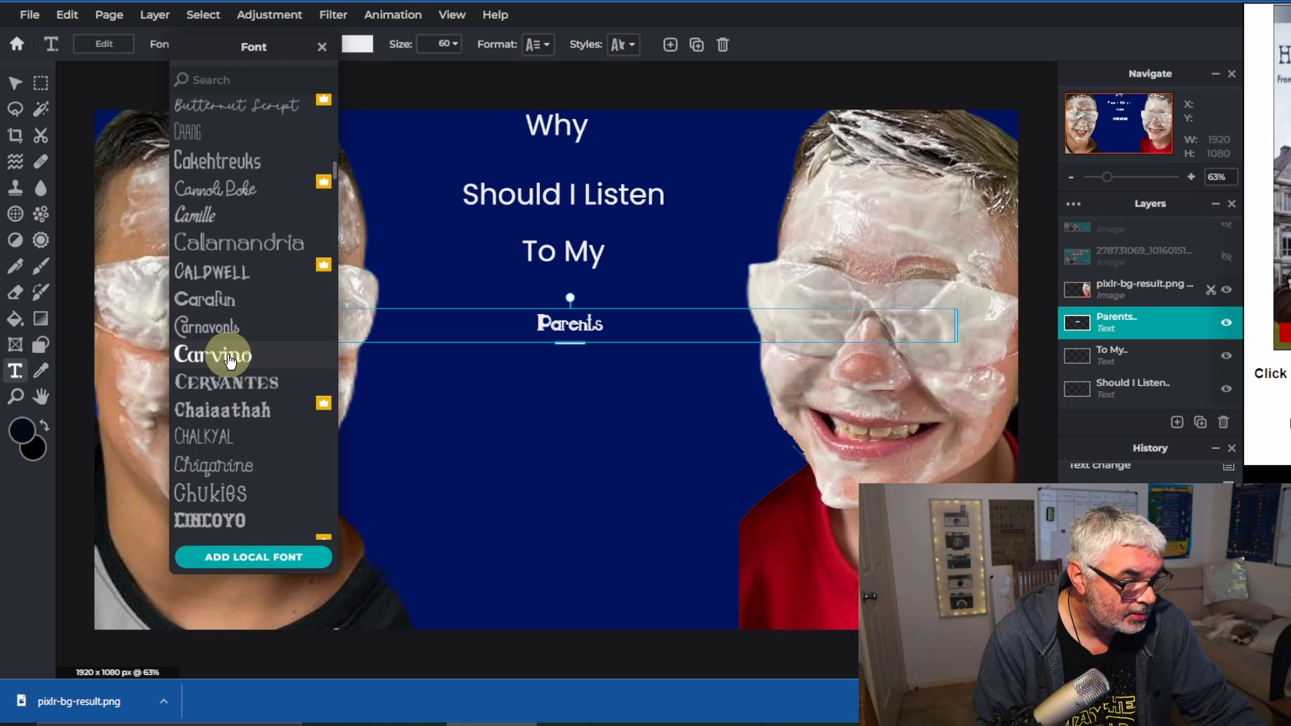
{"action": "scroll", "coordinate": [288, 366], "scroll_direction": "down", "scroll_amount": 10}
{"action": "scroll", "coordinate": [289, 397], "scroll_direction": "down", "scroll_amount": 5}
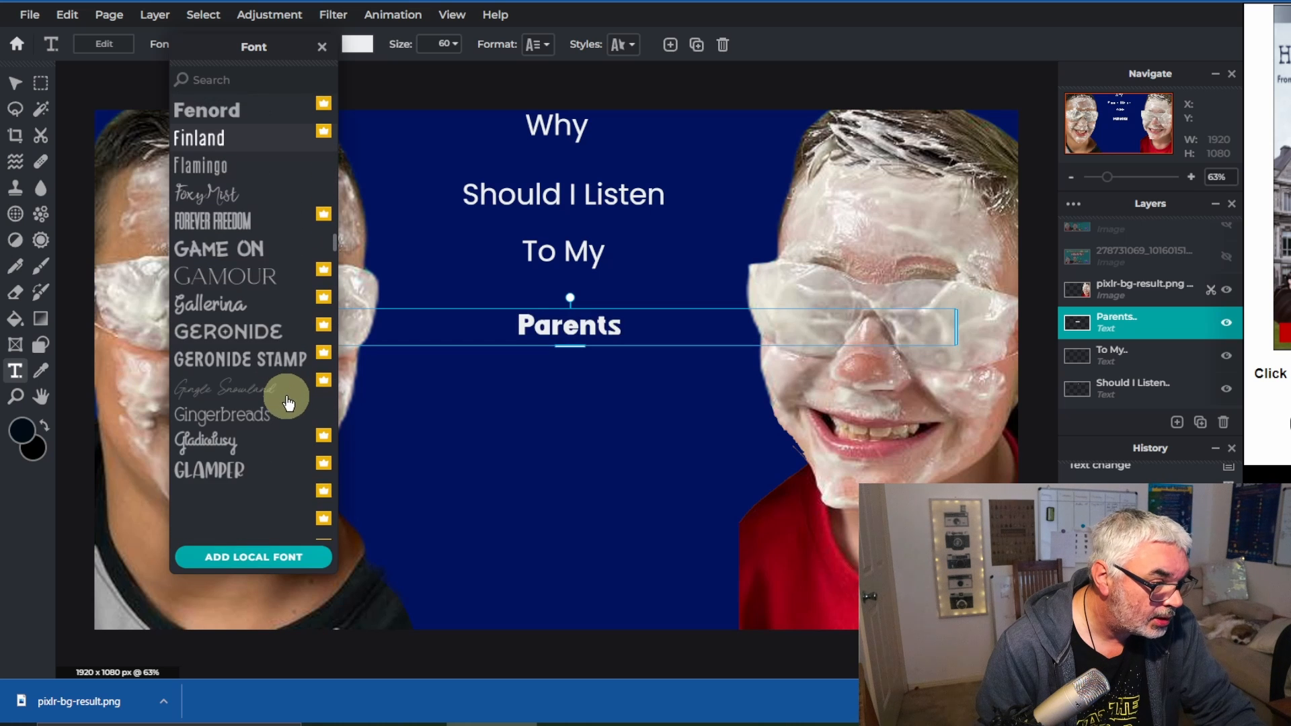
{"action": "scroll", "coordinate": [286, 415], "scroll_direction": "down", "scroll_amount": 5}
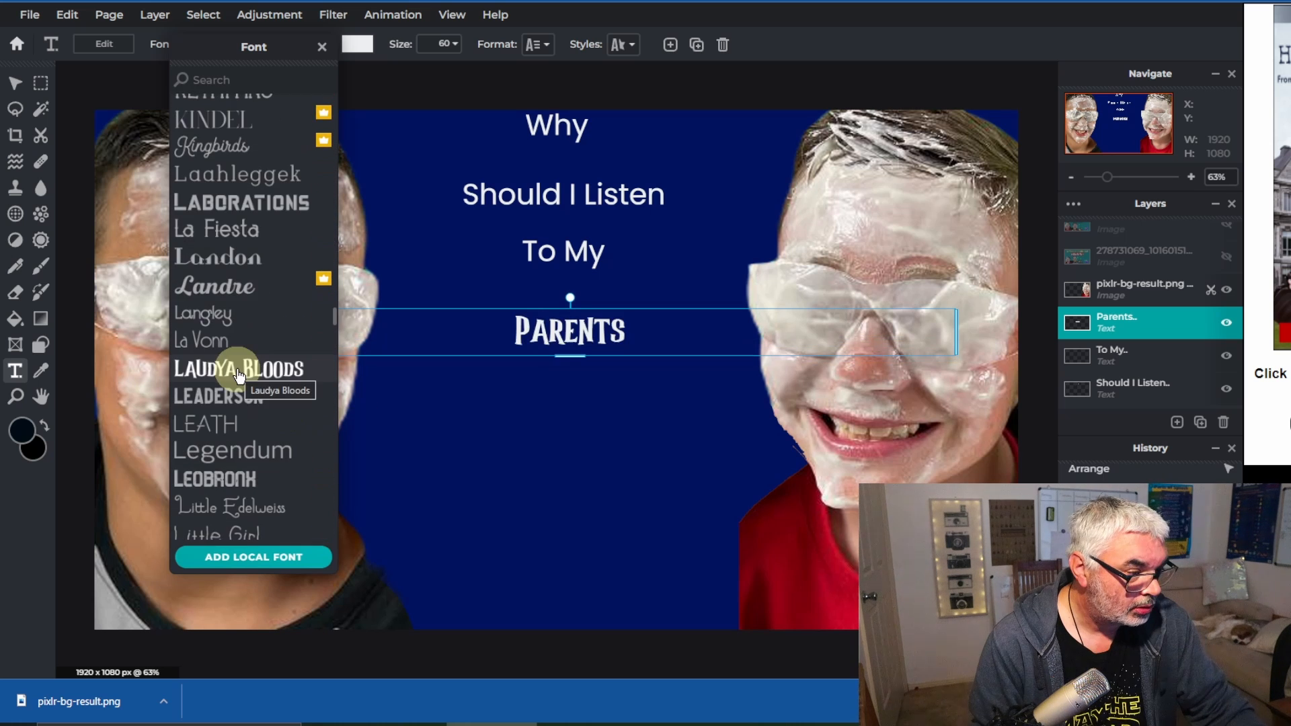
{"action": "left_click", "coordinate": [242, 368]}
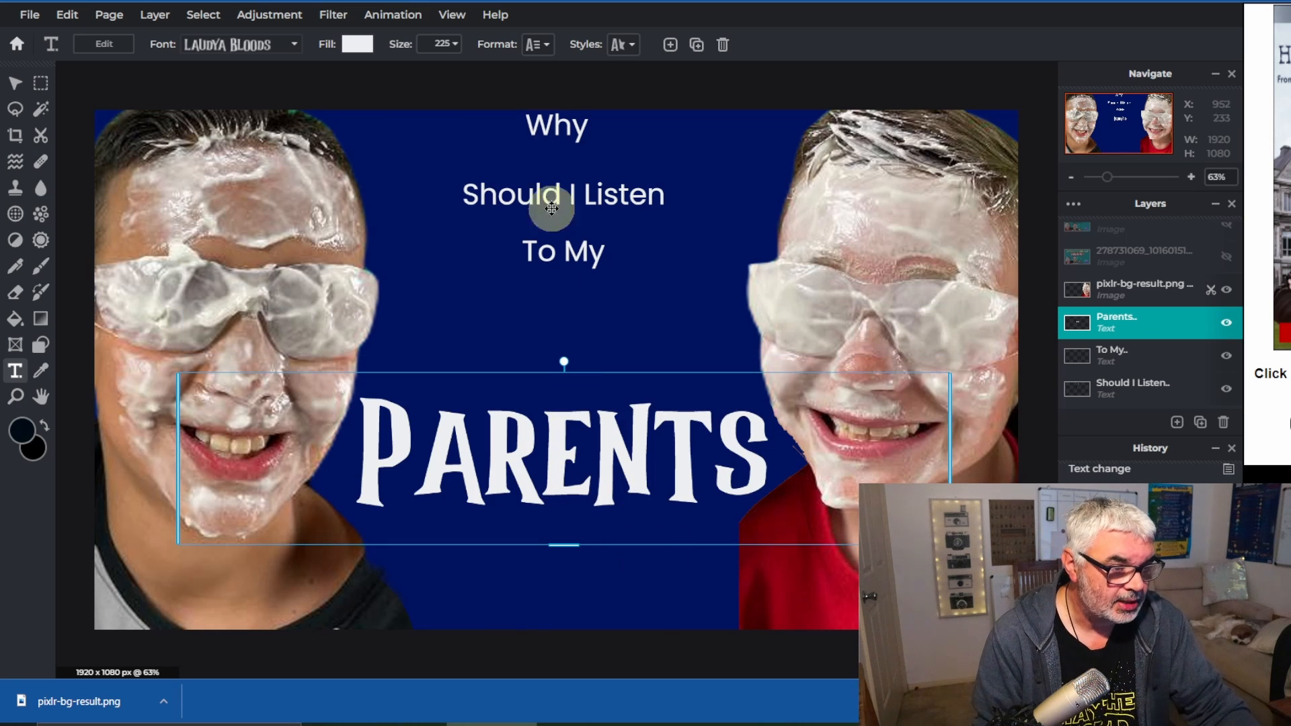
Change the "Should I Listen", "To My" and "Why" text to enlarged Bebasneue, stack them above "Parents" and tilt "Why" upward.
{"action": "scroll", "coordinate": [642, 518], "scroll_direction": "down", "scroll_amount": 6}
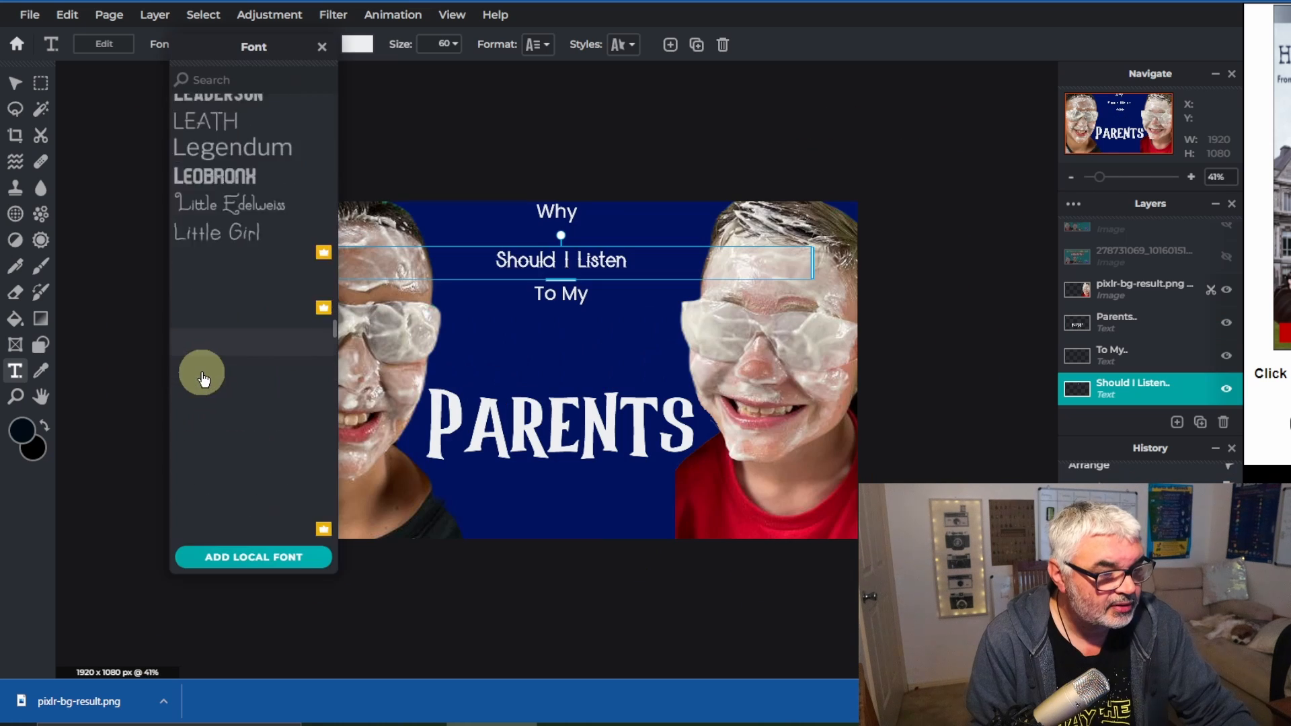
{"action": "scroll", "coordinate": [208, 383], "scroll_direction": "down", "scroll_amount": 6}
{"action": "scroll", "coordinate": [234, 427], "scroll_direction": "up", "scroll_amount": 8}
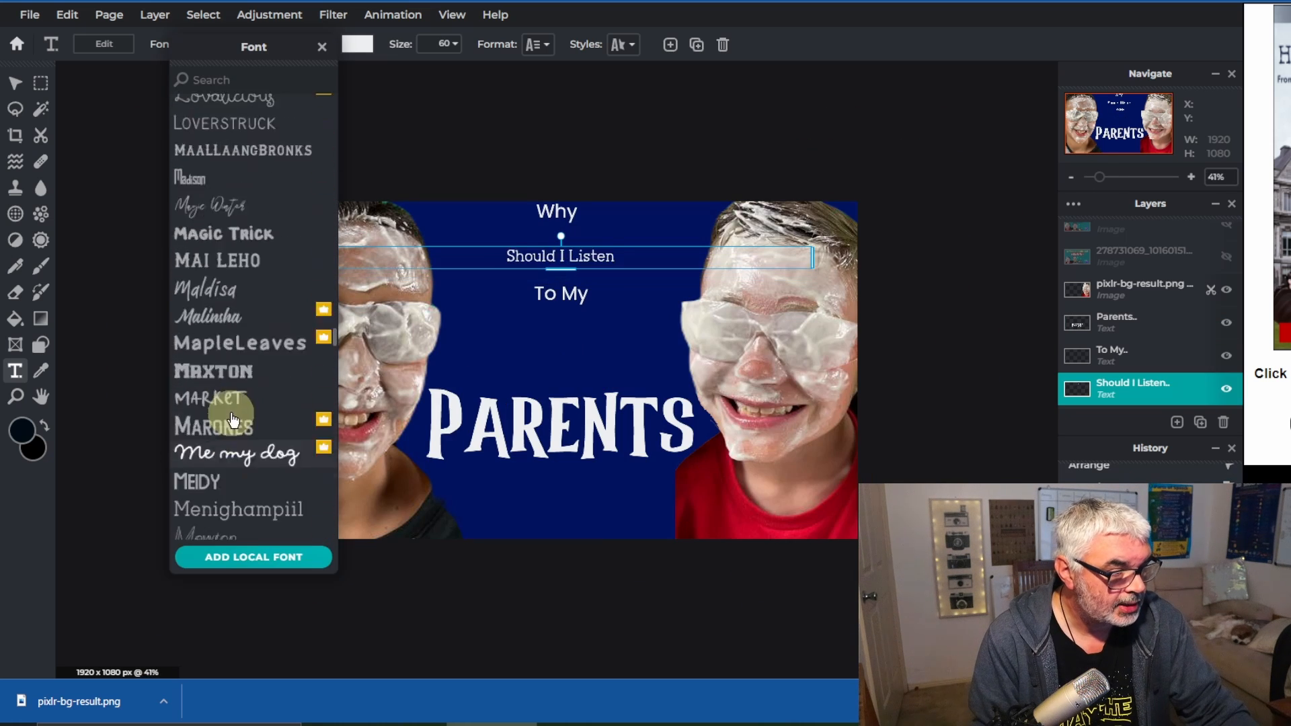
{"action": "left_click", "coordinate": [209, 117]}
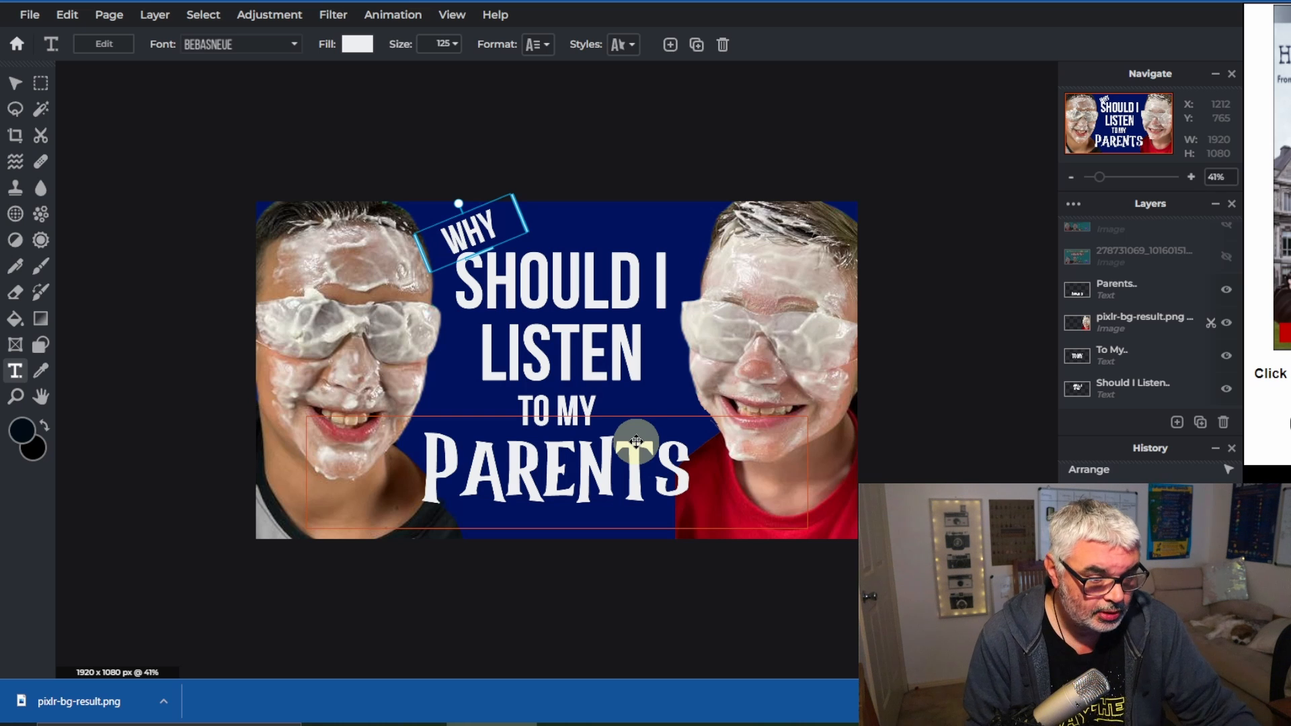
{"action": "left_click", "coordinate": [529, 472]}
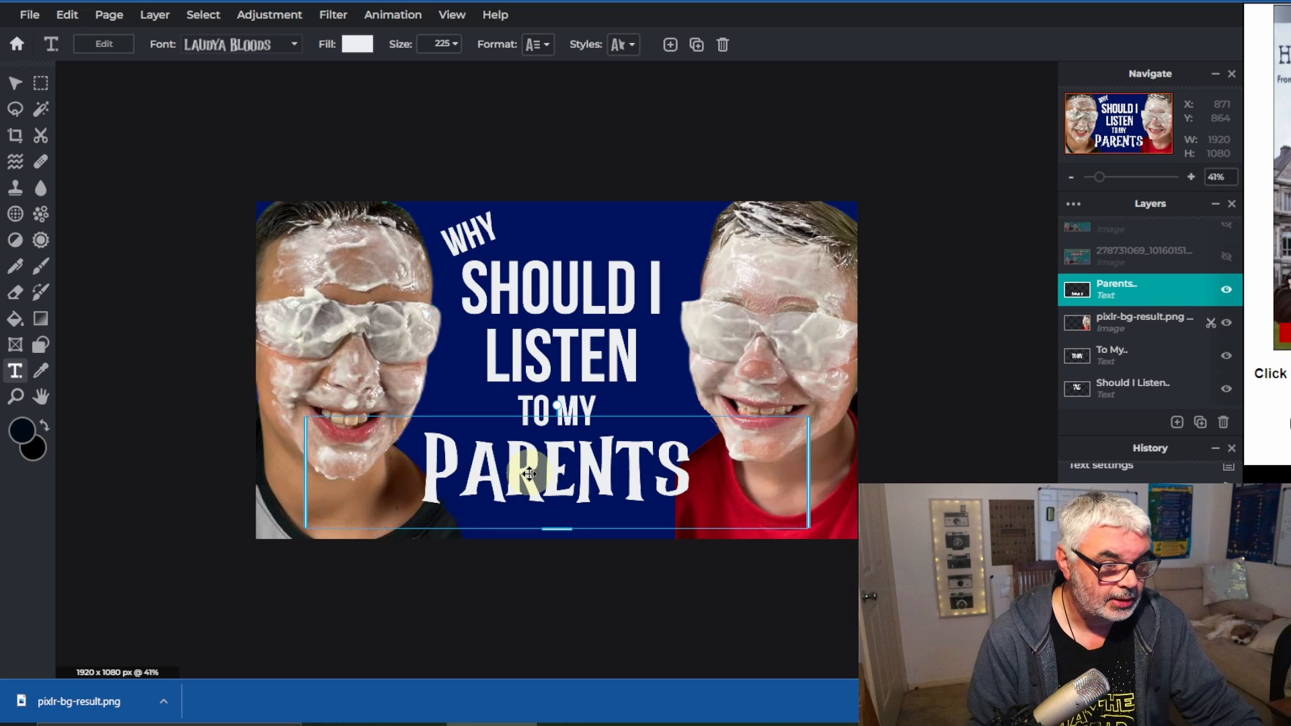
{"action": "left_click", "coordinate": [659, 630]}
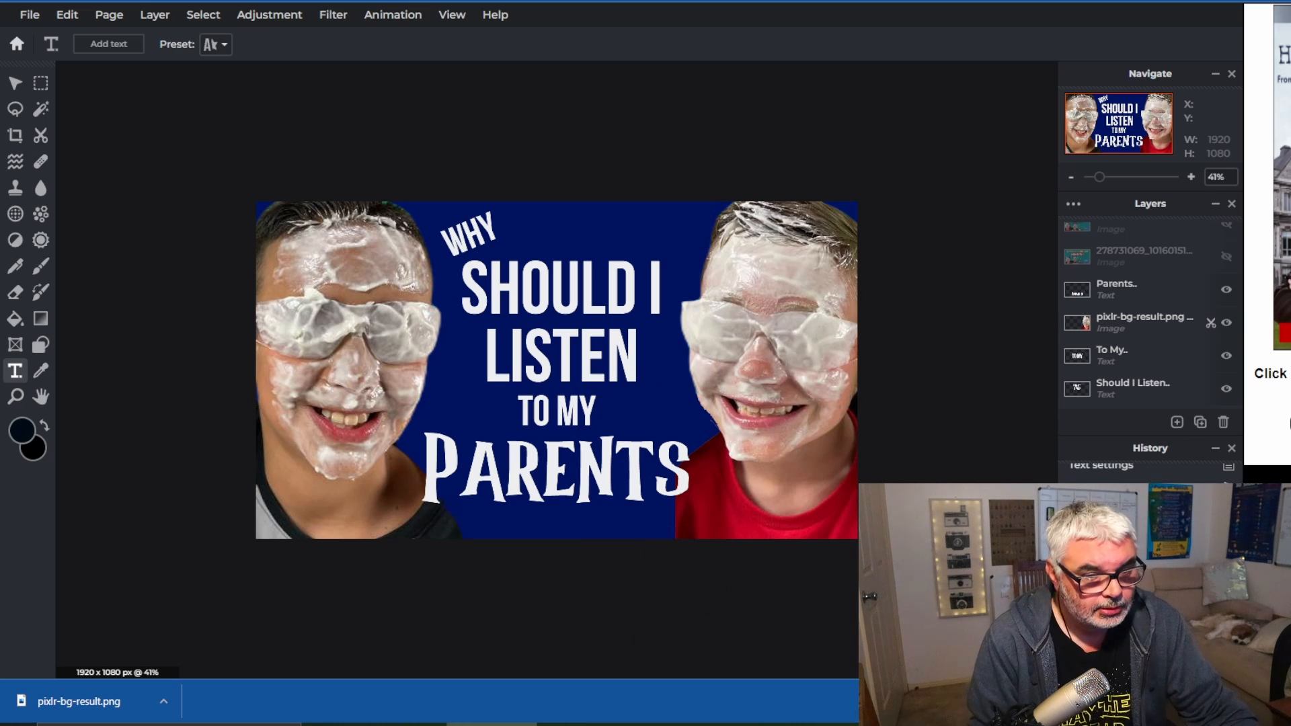
Recolor the background rectangle purple and add black background boxes behind the "Why" and "To My" text.
{"action": "scroll", "coordinate": [1124, 339], "scroll_direction": "down", "scroll_amount": 4}
{"action": "left_click", "coordinate": [1110, 356]}
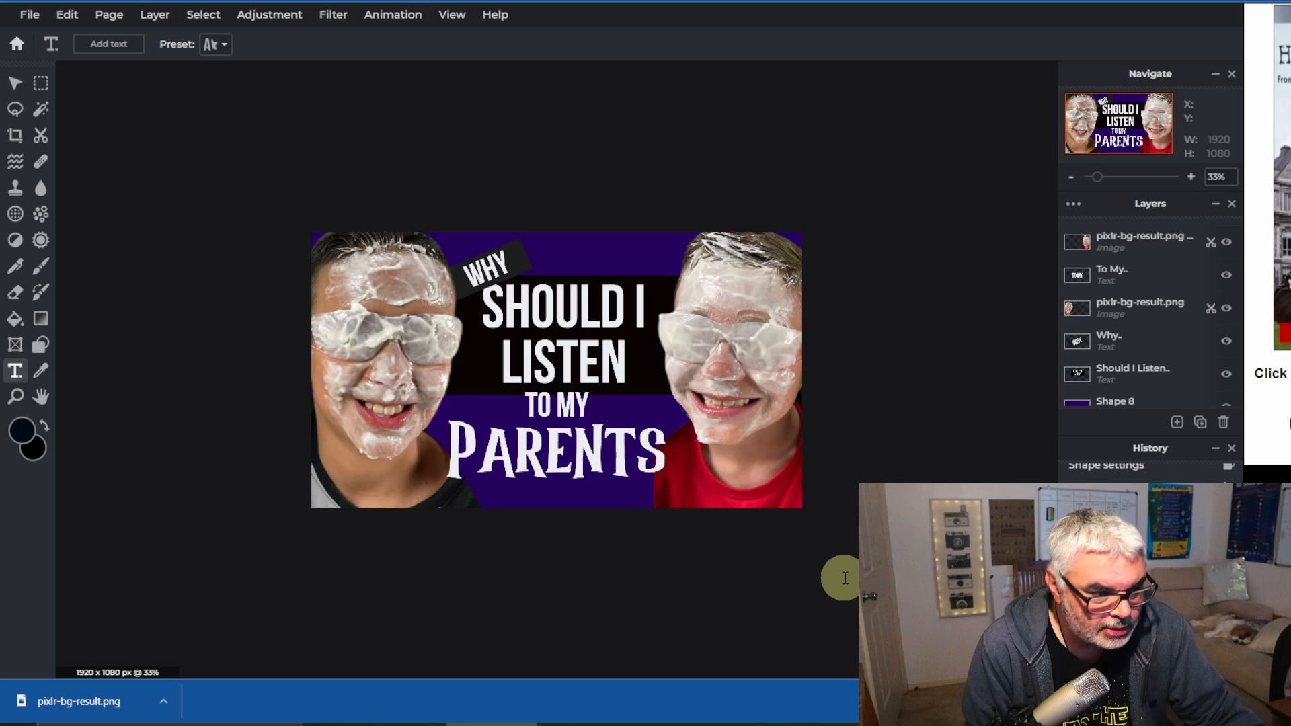
{"action": "left_click", "coordinate": [565, 337]}
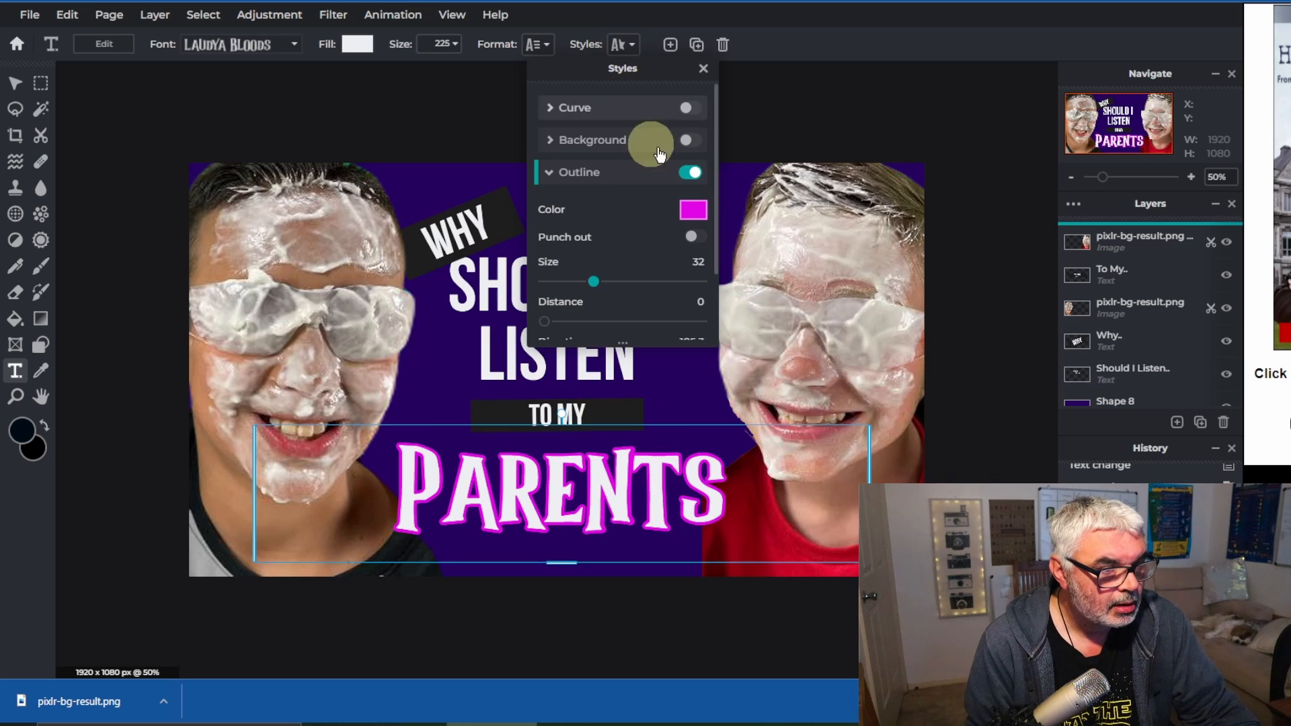
Convert the "Parents" text to an image and give it a red glow in place of the magenta outline.
{"action": "left_click", "coordinate": [548, 171]}
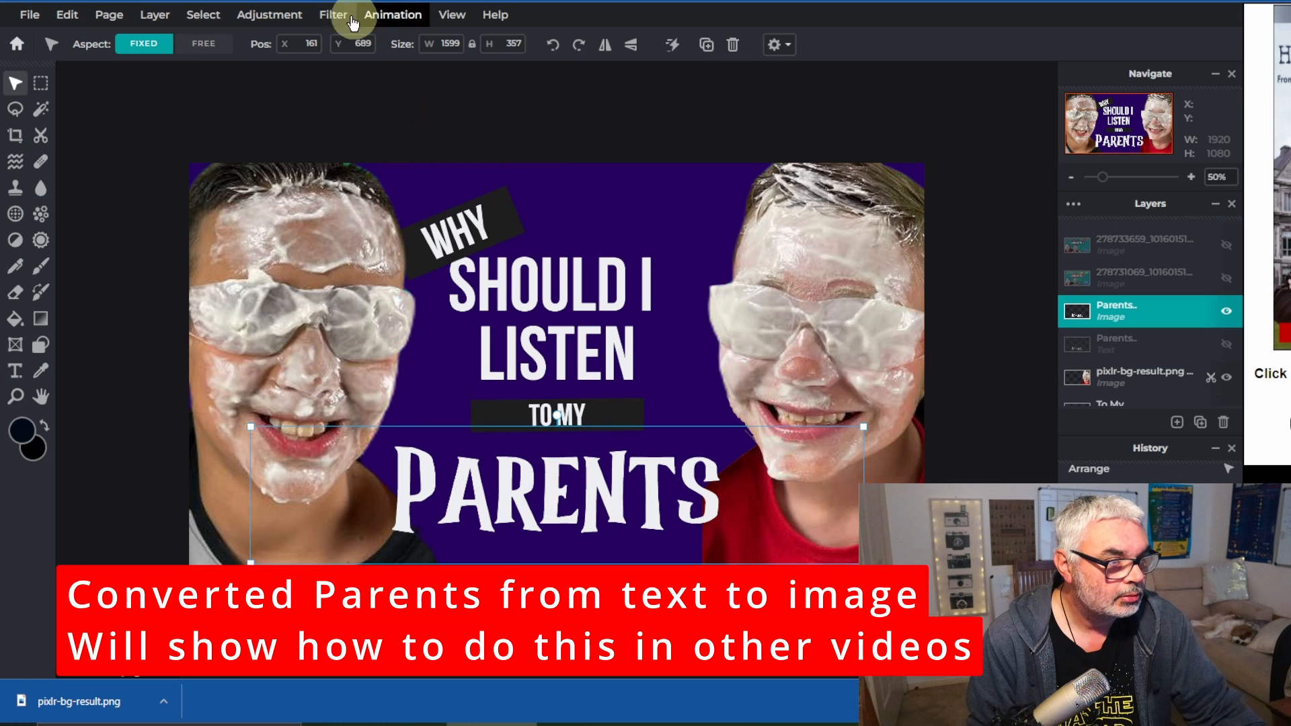
{"action": "left_click", "coordinate": [332, 17]}
{"action": "left_click", "coordinate": [353, 247]}
{"action": "left_click_drag", "start_coordinate": [942, 279], "coordinate": [1074, 277]}
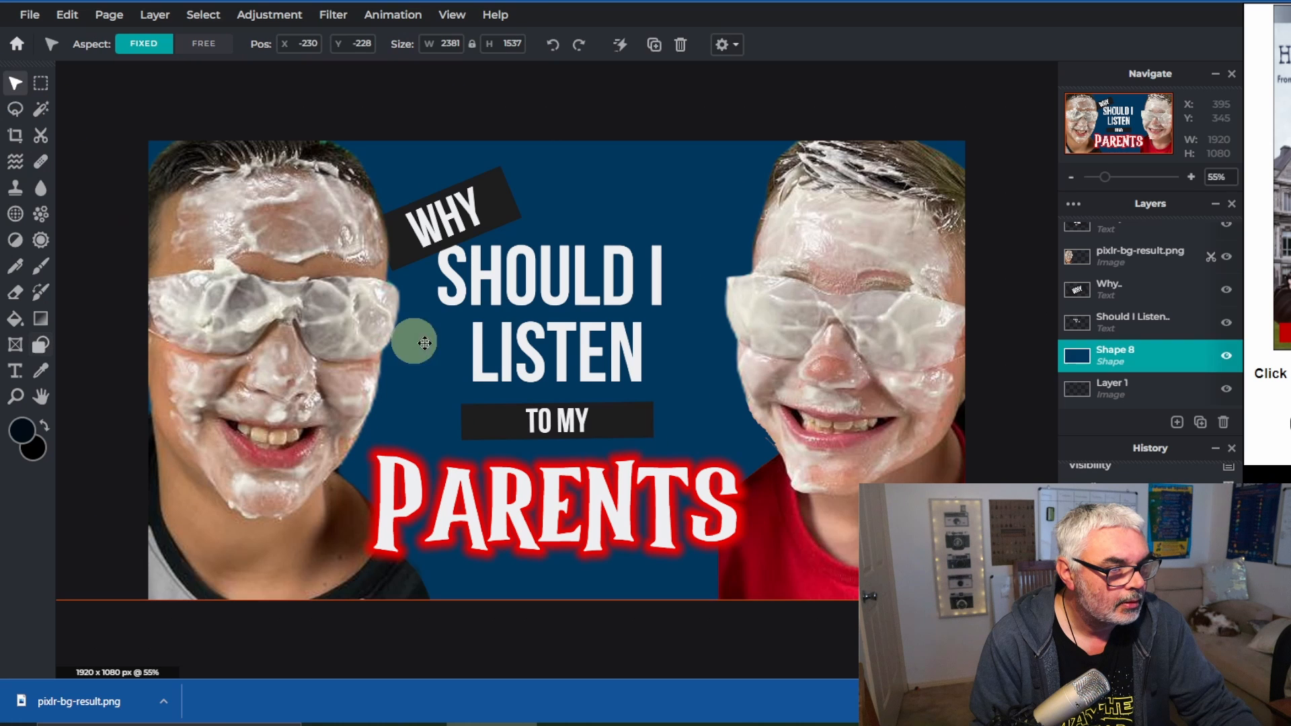
Move "Parents" lower beneath "To My" and give "Should I Listen" a black shadow with blur 20 and distance 28.
{"action": "left_click", "coordinate": [423, 341]}
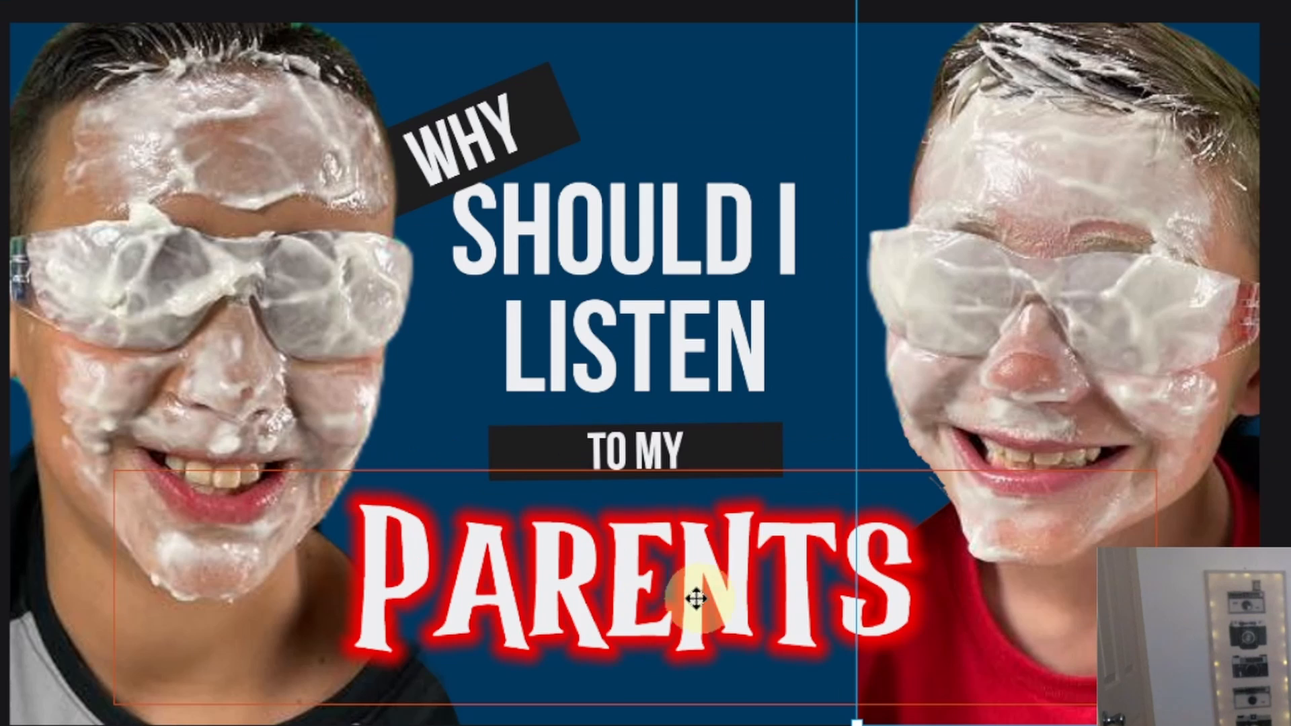
{"action": "left_click_drag", "start_coordinate": [653, 607], "coordinate": [649, 633]}
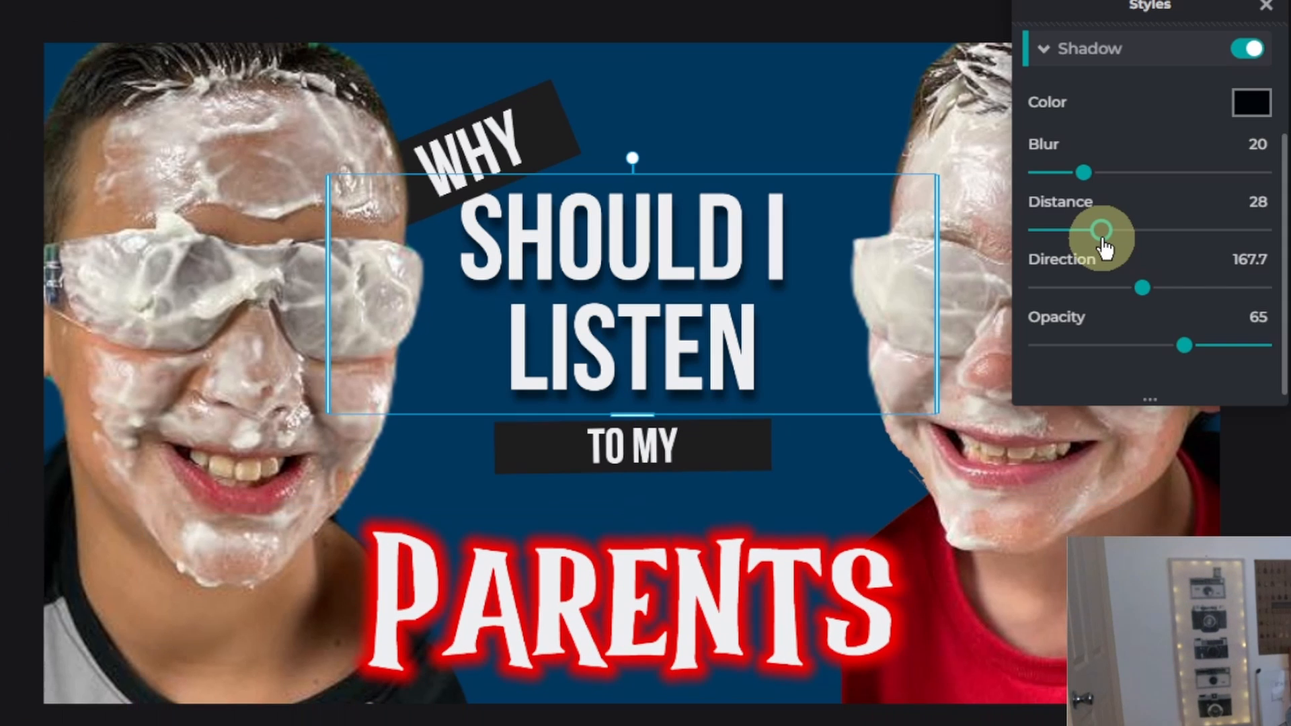